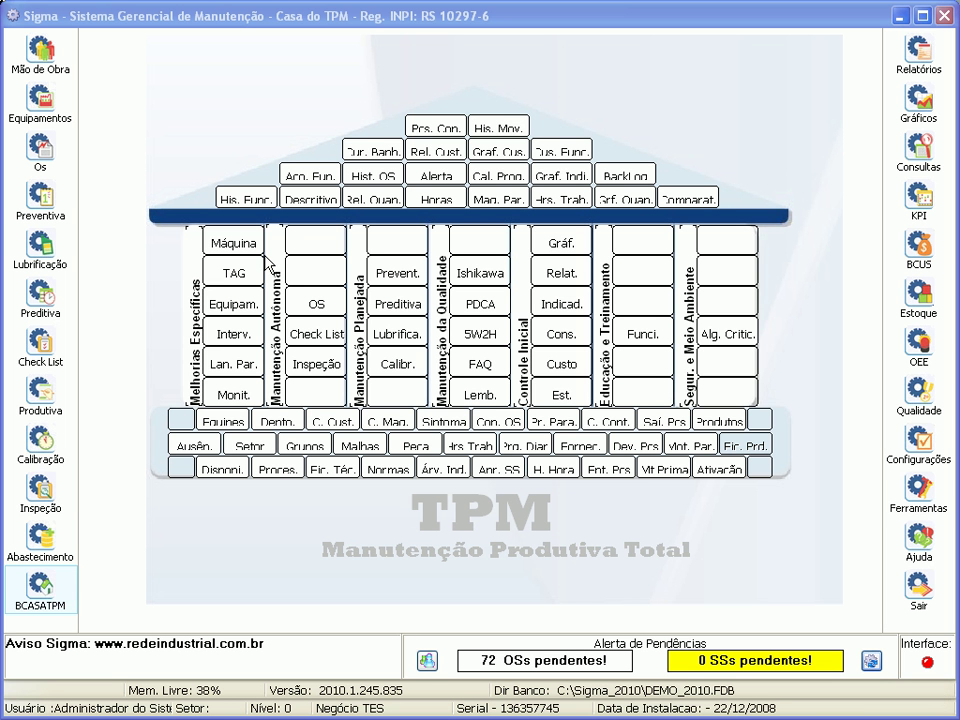
Open the labour absences register and load the third employee in the employee list
click(71, 68)
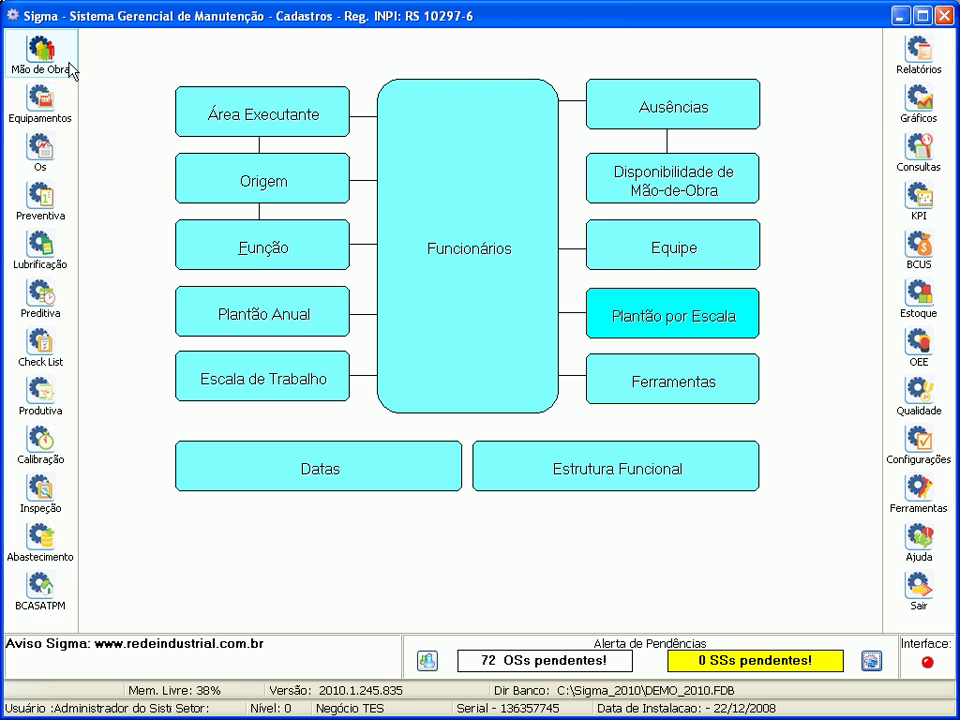
click(677, 111)
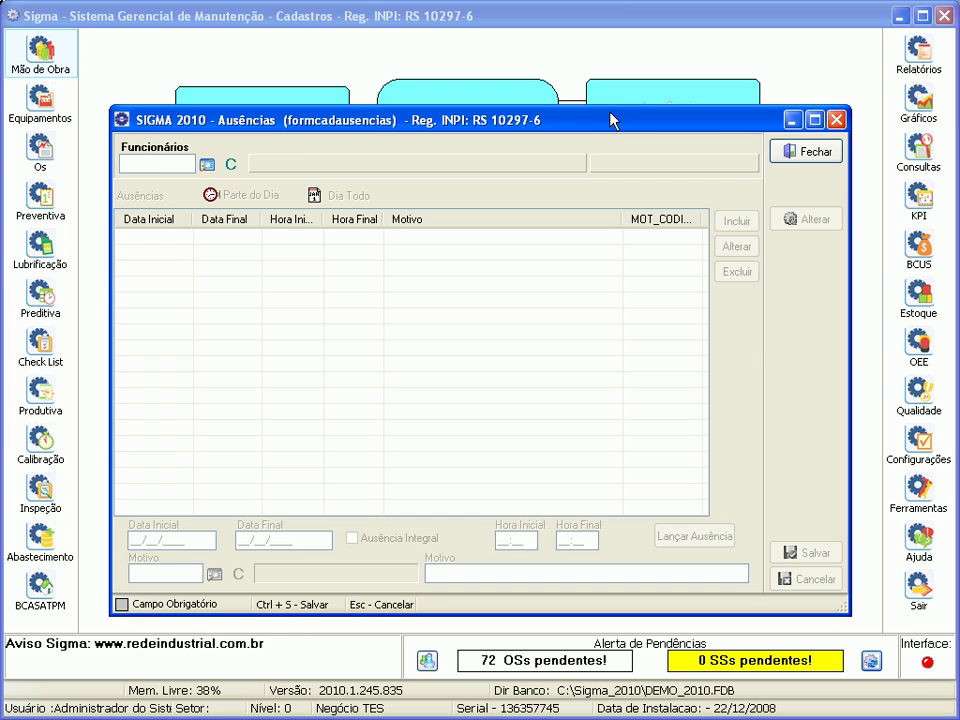
click(206, 166)
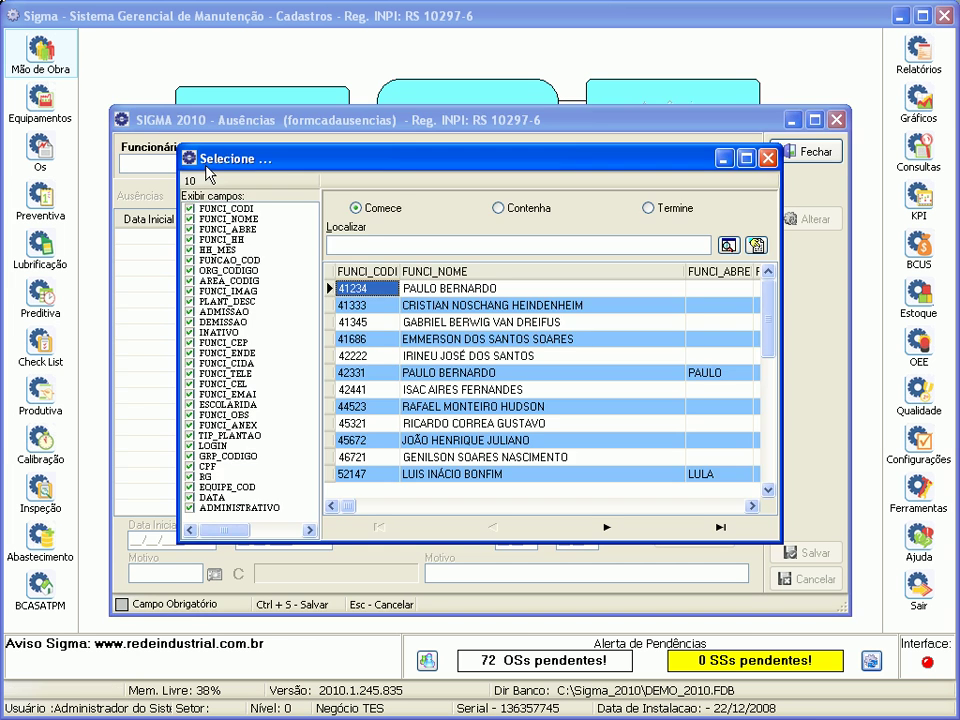
double_click(434, 323)
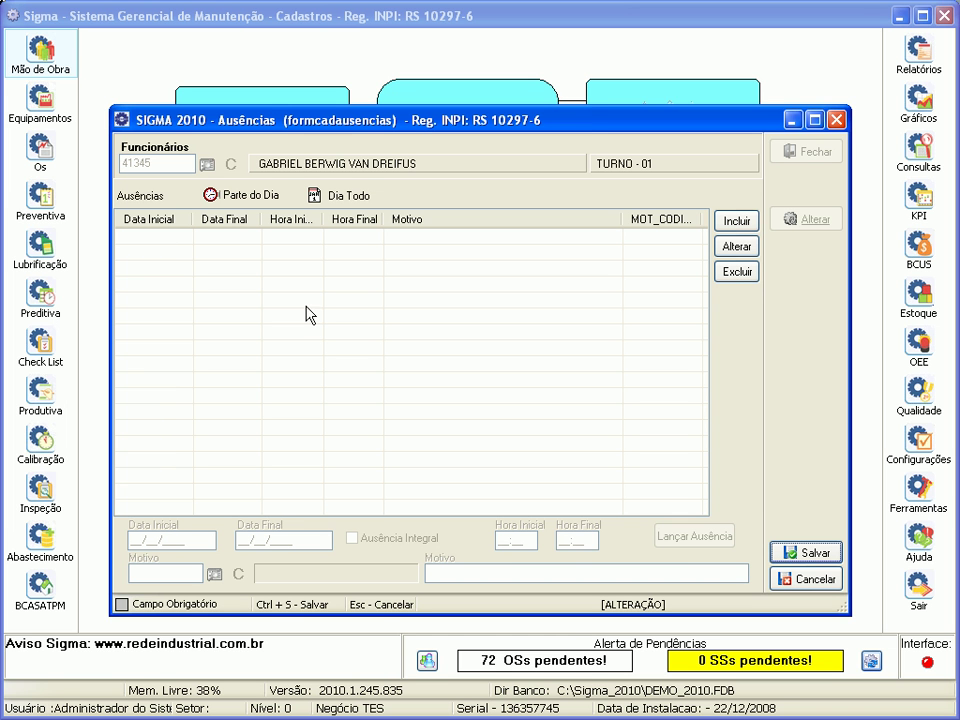
Start a new absence entry with start and end date 01/12/2011 and mark it as a full absence (Ausência Integral)
click(734, 222)
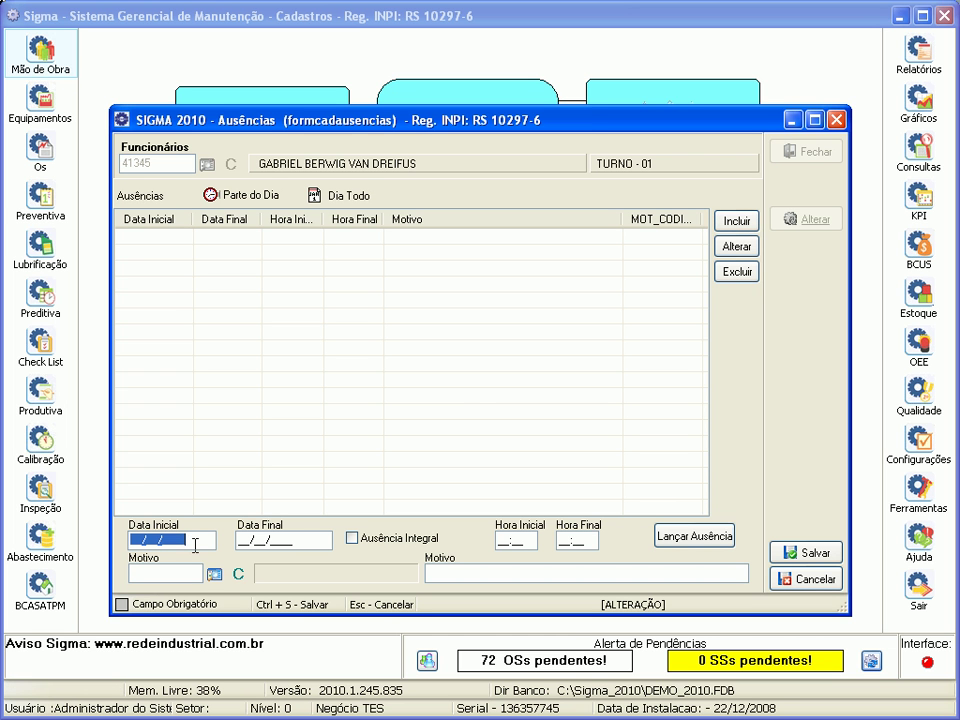
text(01/12/20)
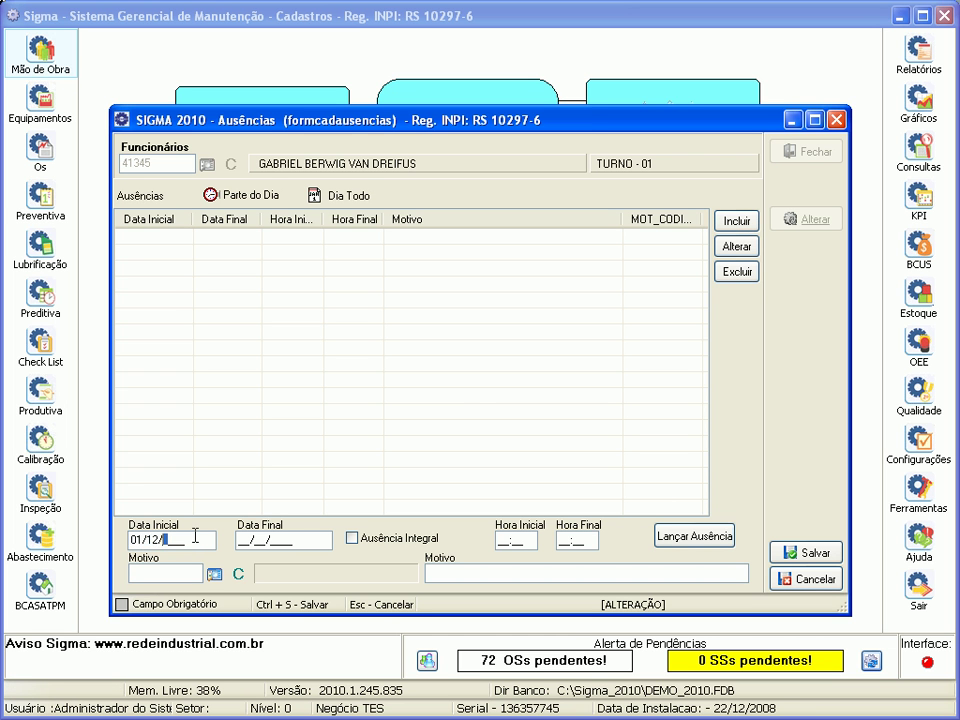
text(11)
key(Tab)
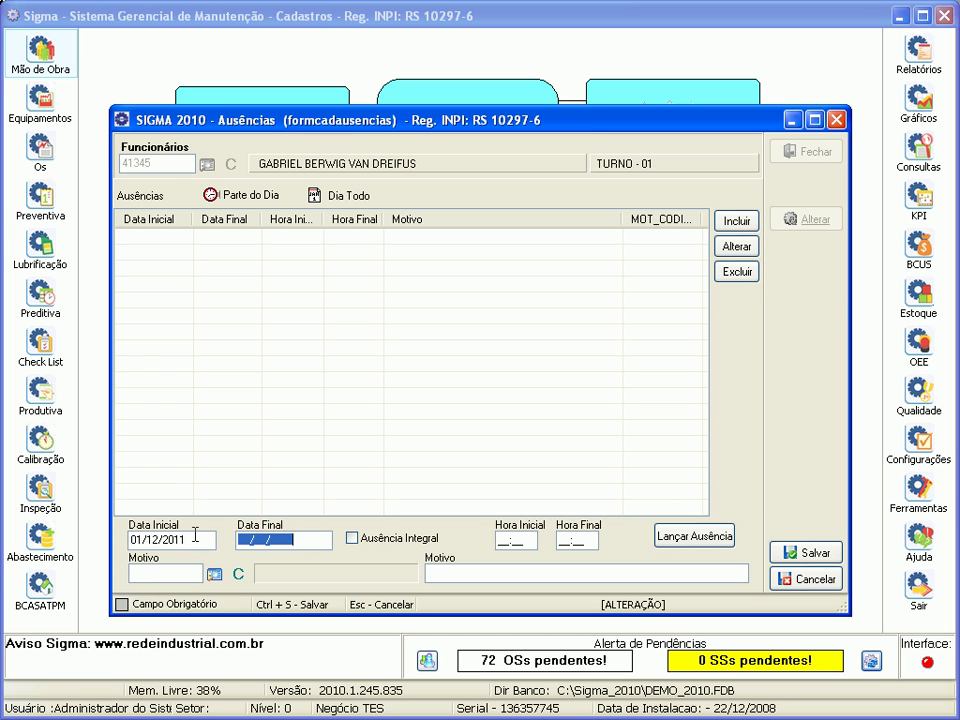
text(01/1)
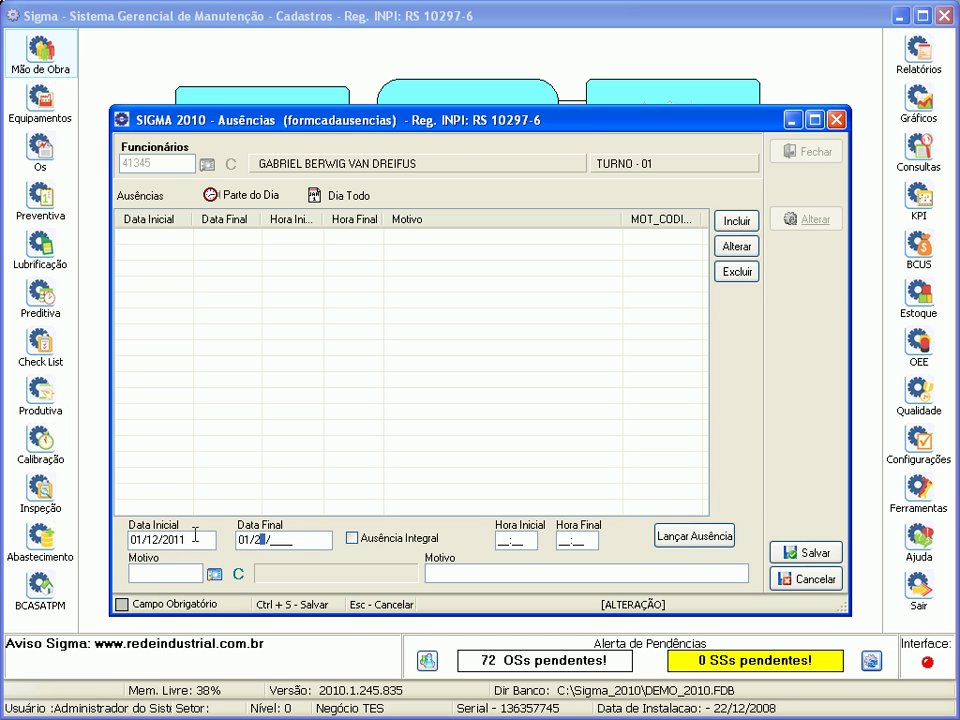
text(2/2011)
click(353, 540)
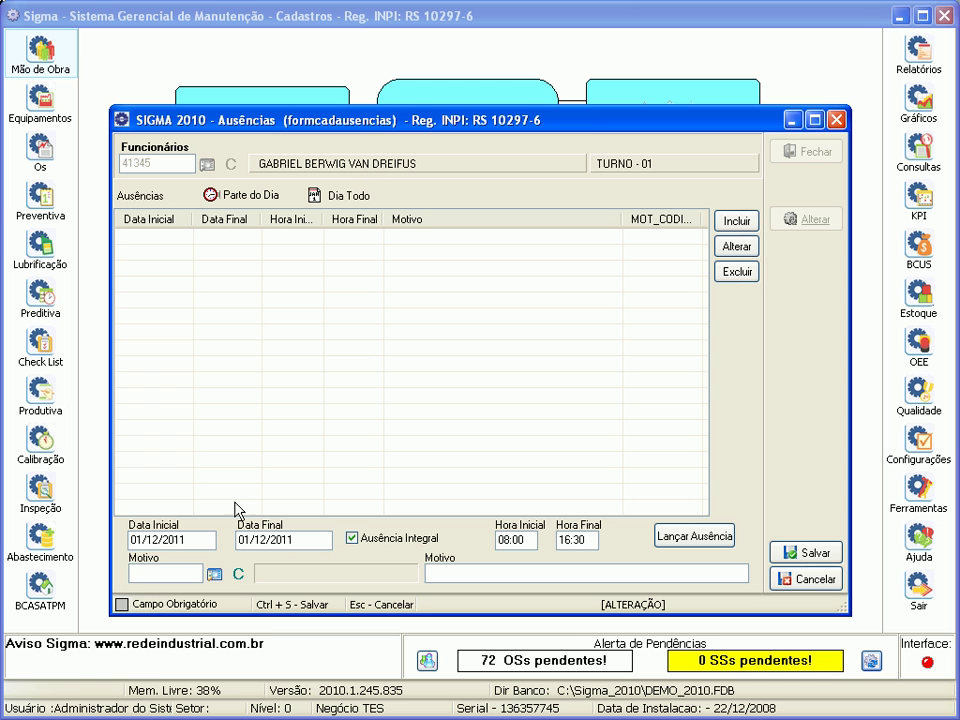
Set the absence reason to Ausencia médica, post the entry, then save the record and close the register
click(178, 569)
click(216, 576)
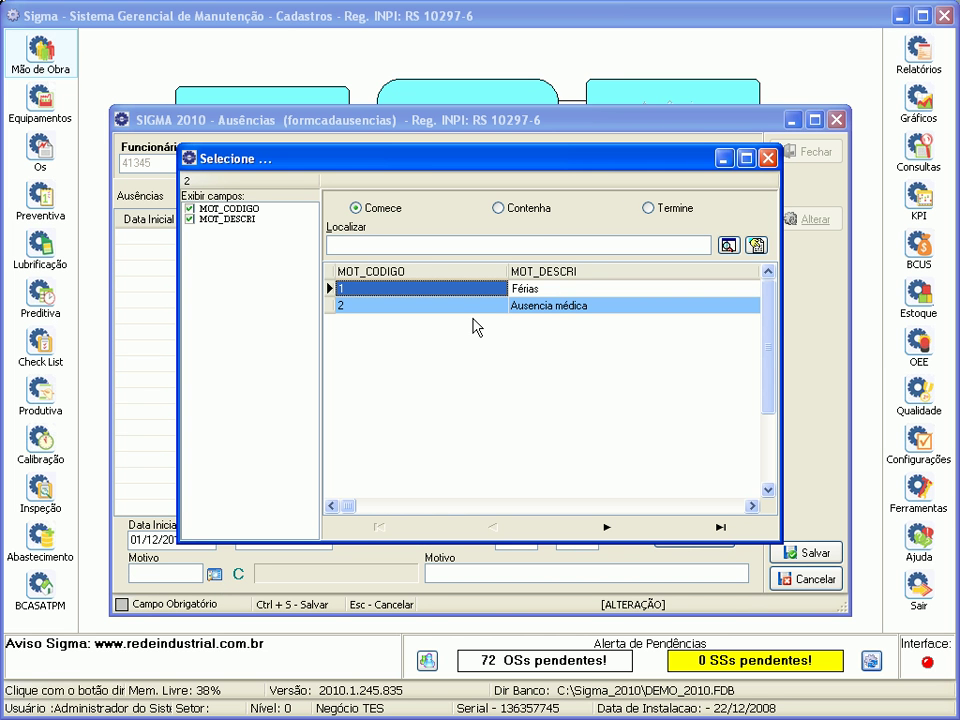
click(510, 288)
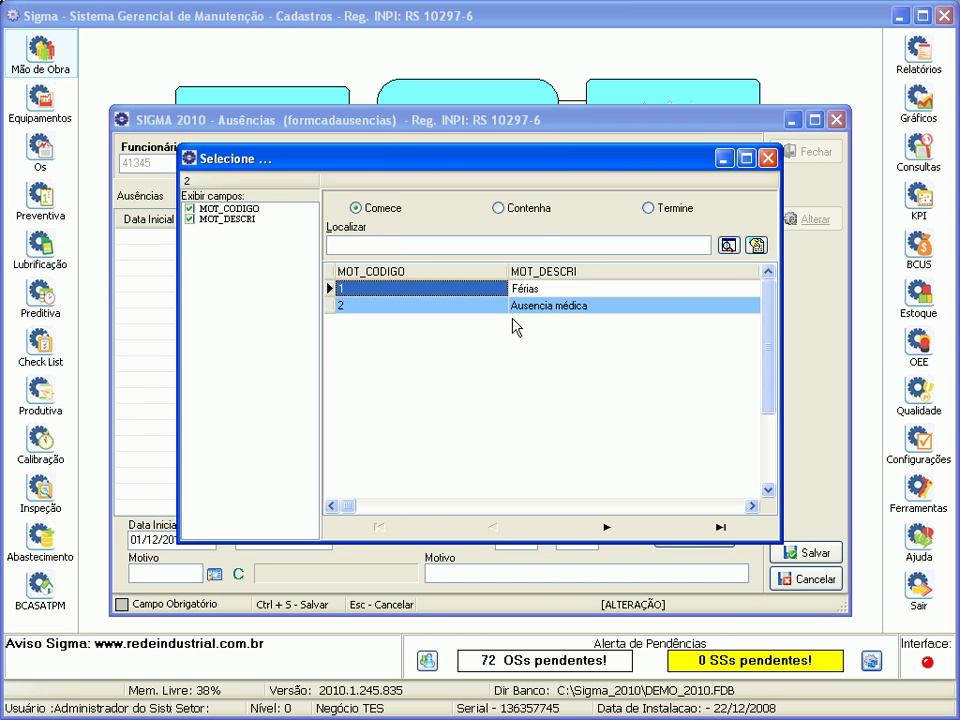
double_click(448, 313)
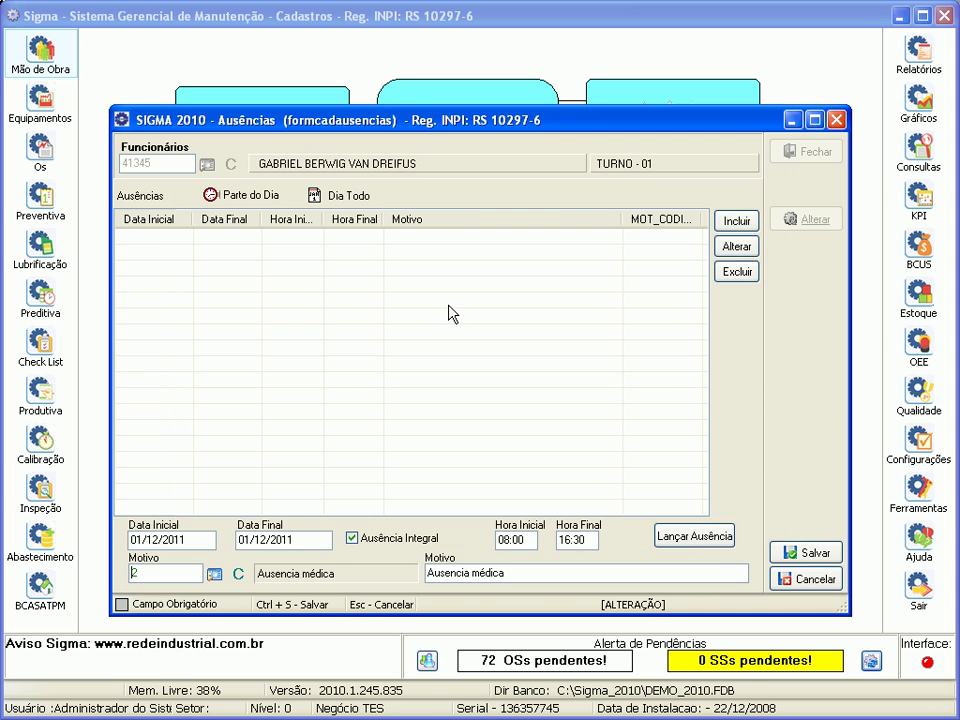
click(697, 540)
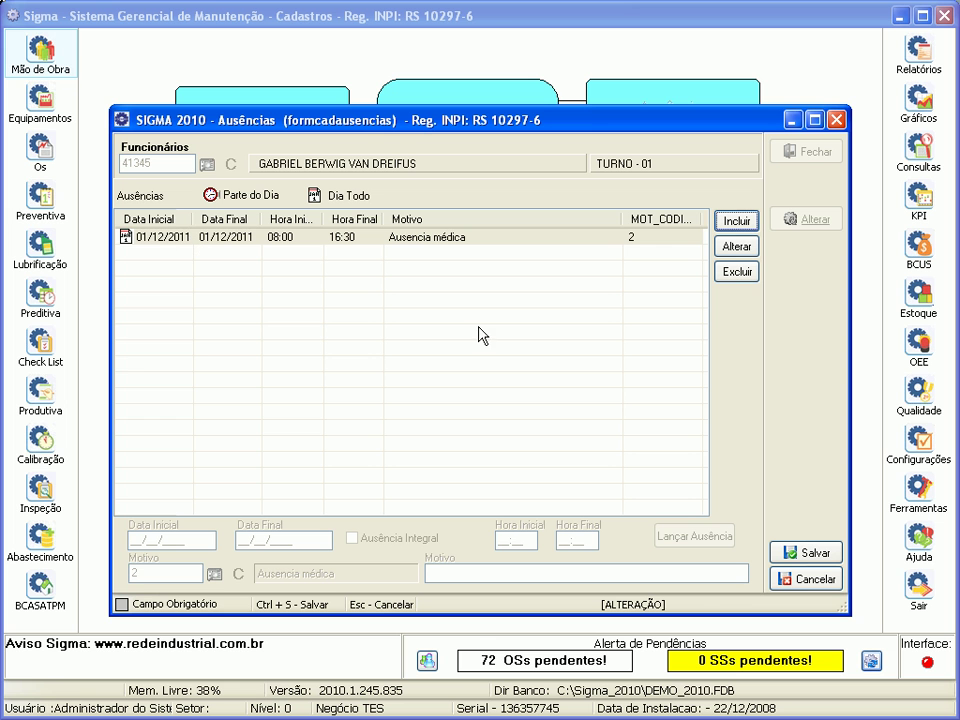
click(815, 550)
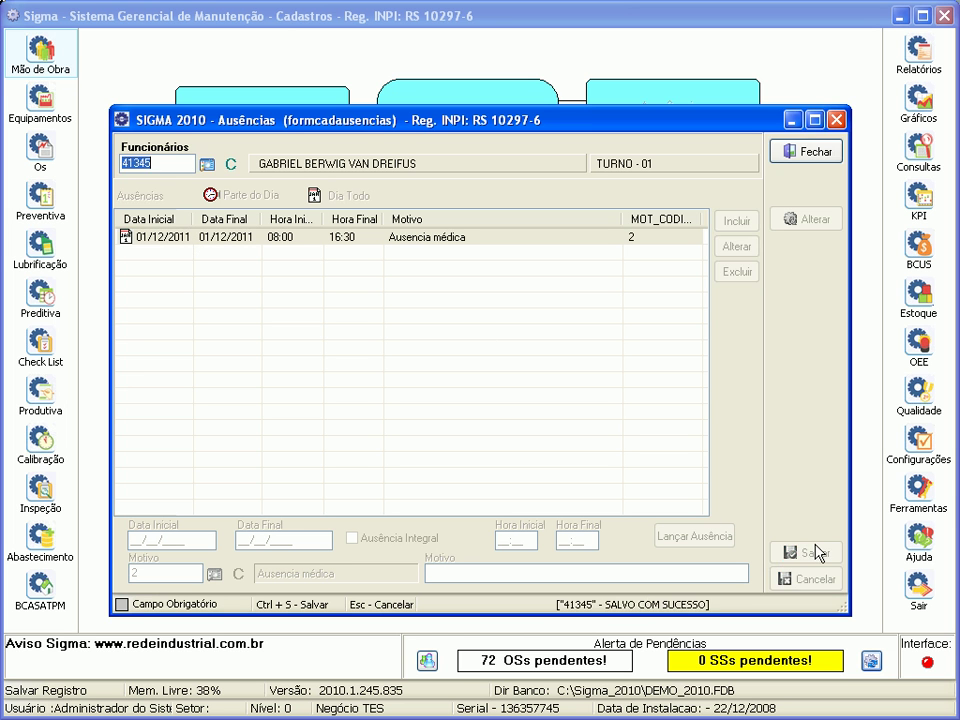
click(800, 153)
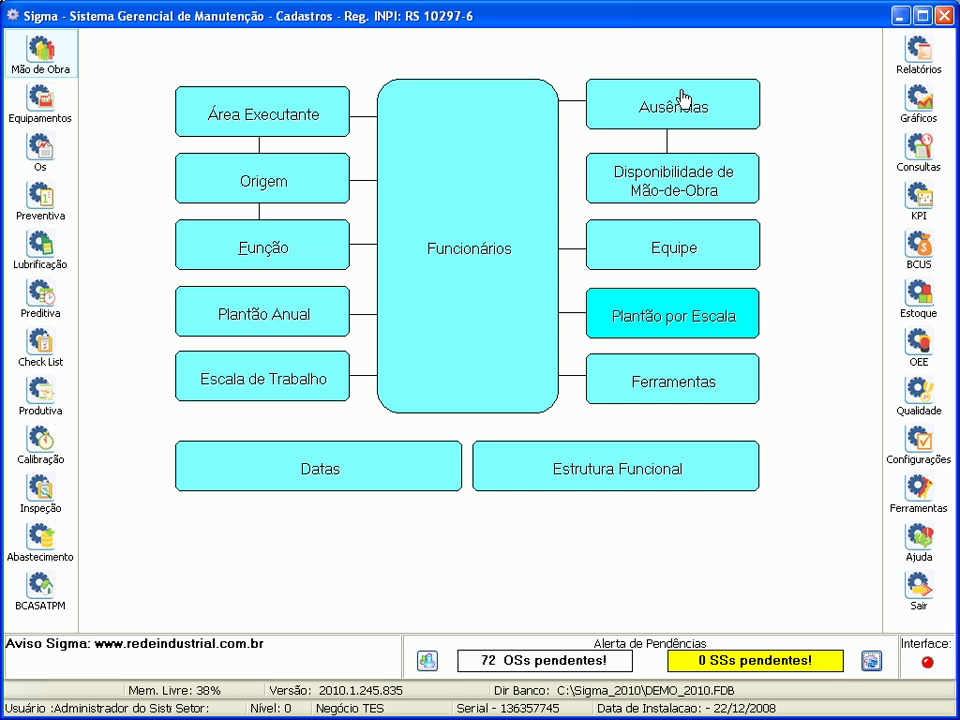
Open worked hours entry for service orders and load the second pending order in the list
click(58, 173)
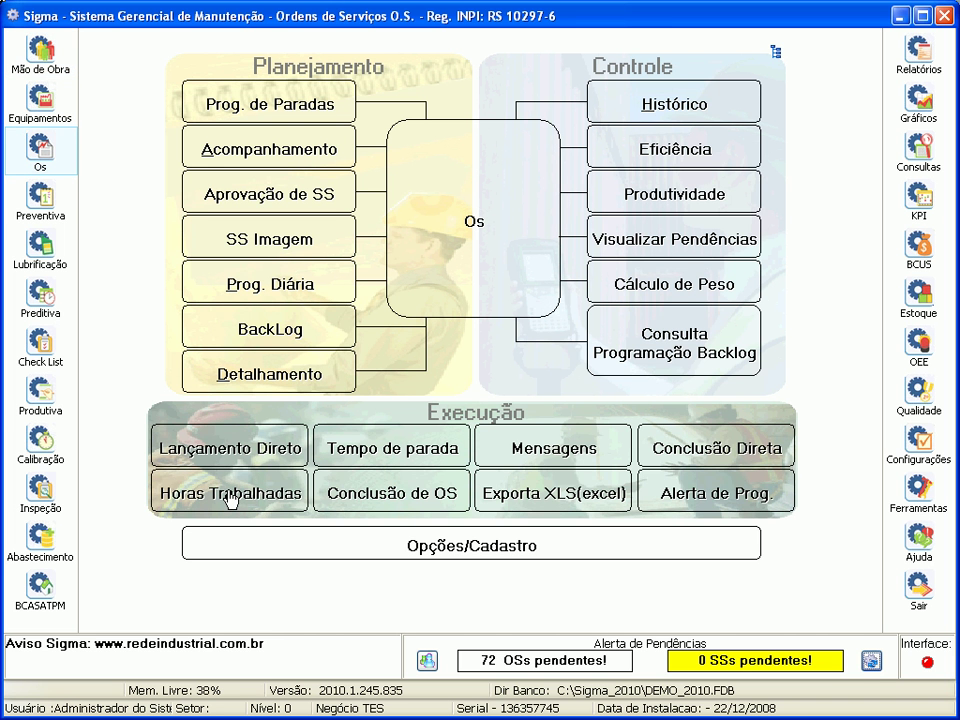
click(228, 498)
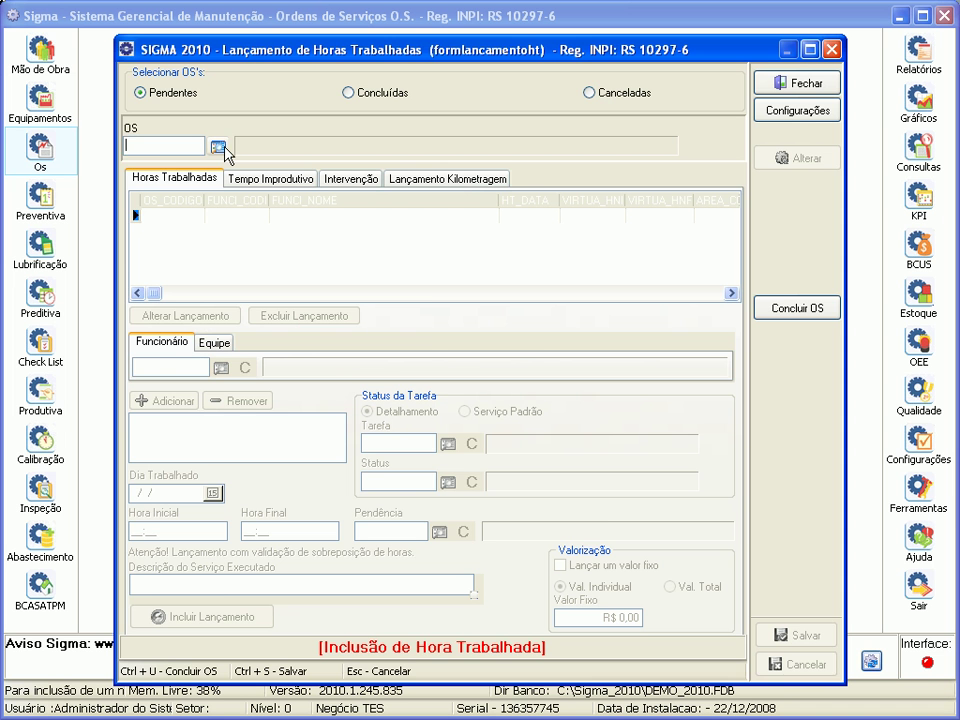
click(218, 147)
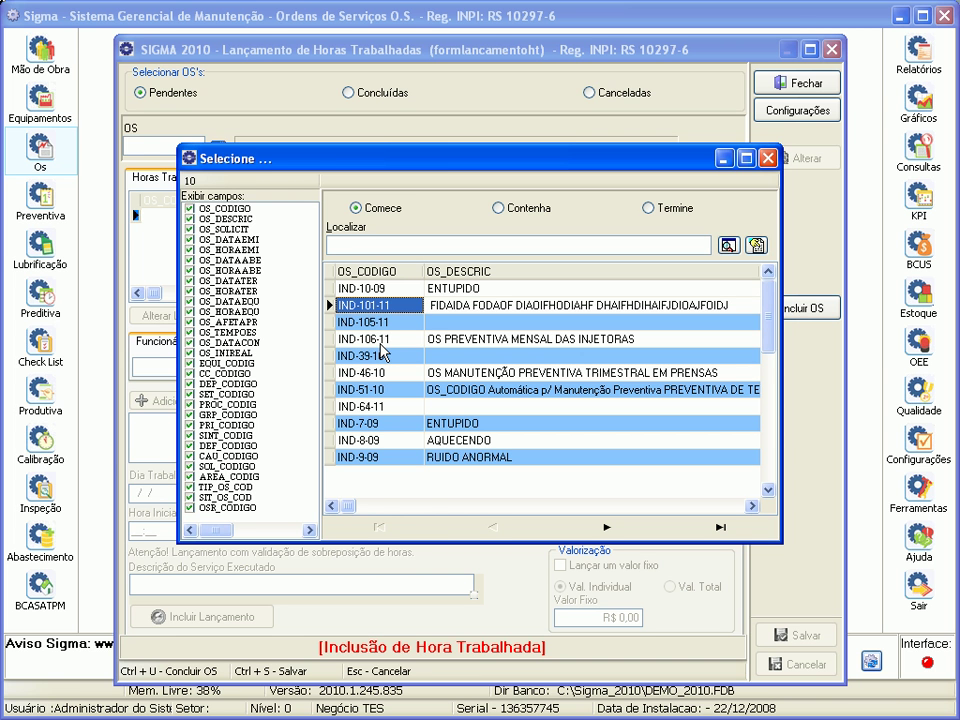
key(Return)
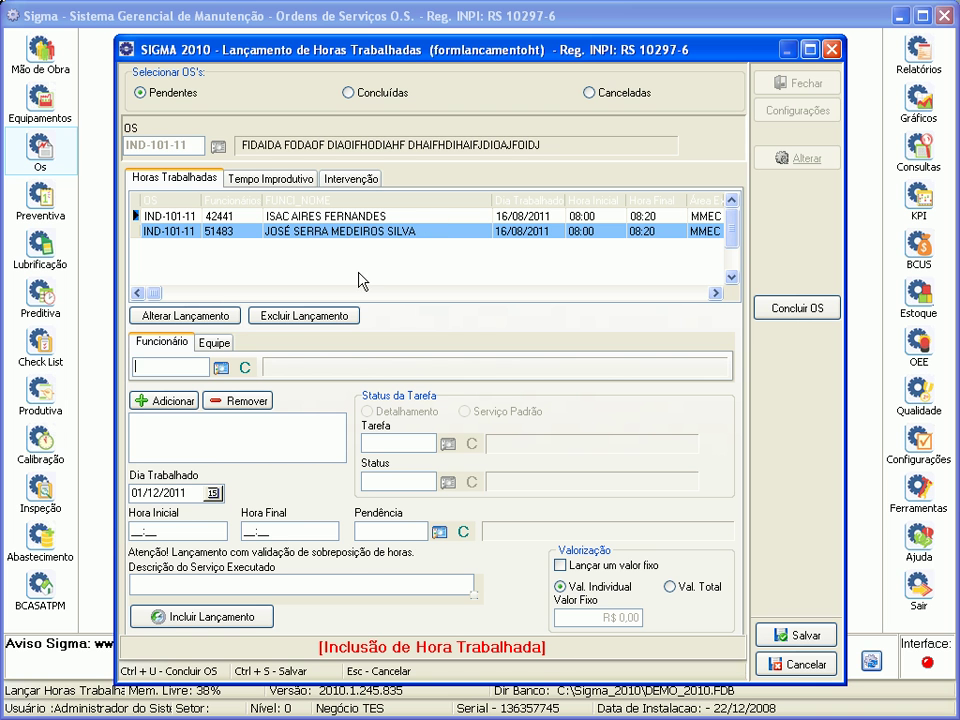
Add the employee with the registered medical absence to the worked hours entry
click(221, 369)
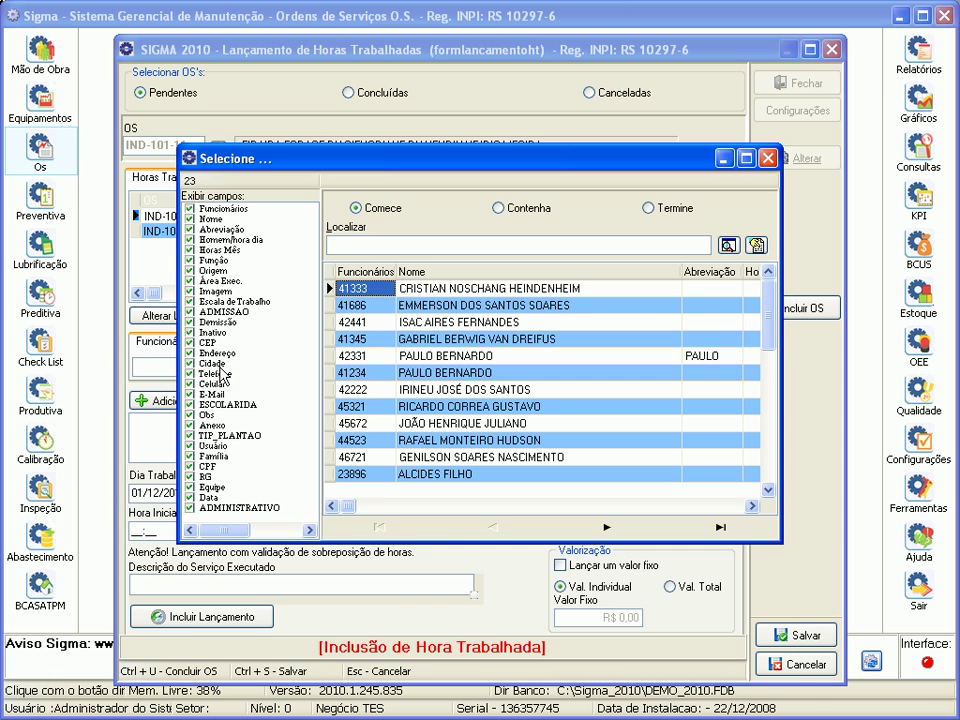
double_click(428, 341)
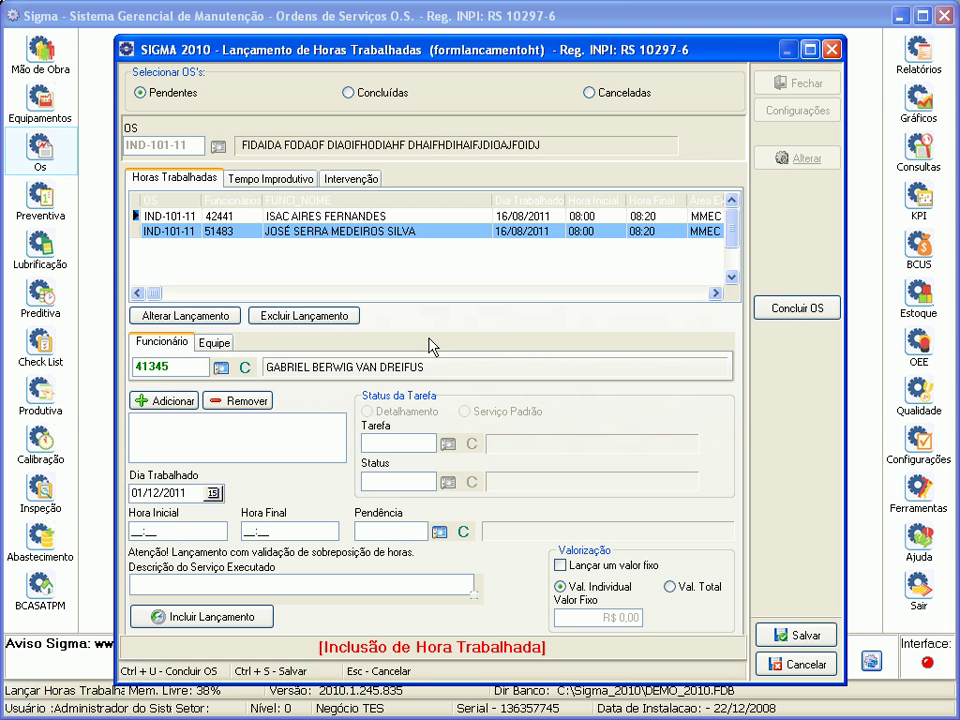
click(150, 400)
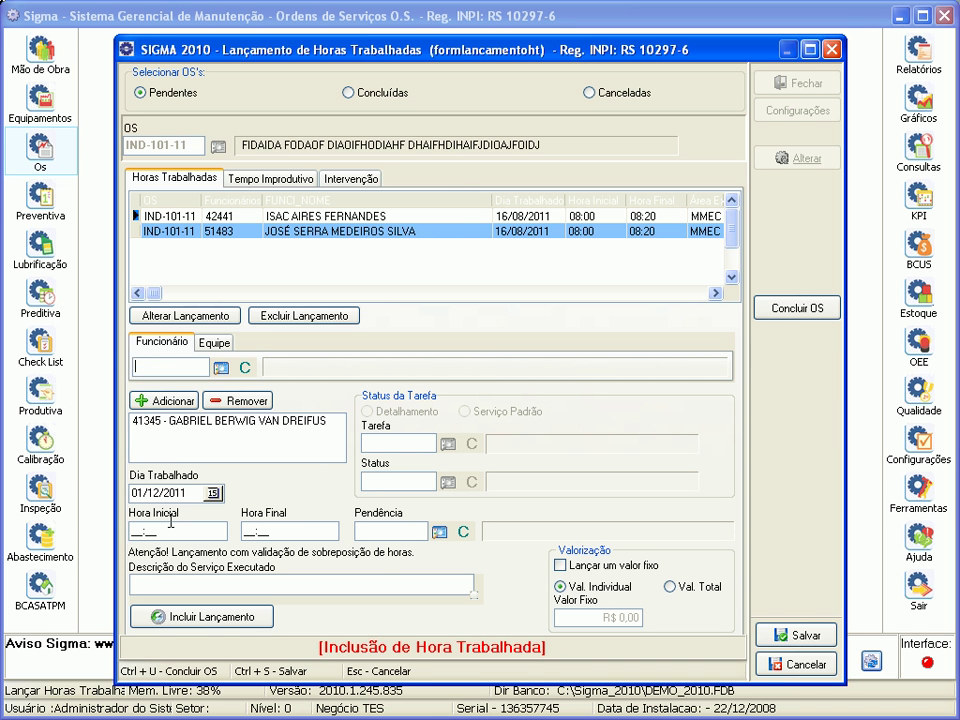
Try to post the employee's worked hours from 08:30 to 08:45 with the service description "dfdsafdsa"
click(140, 530)
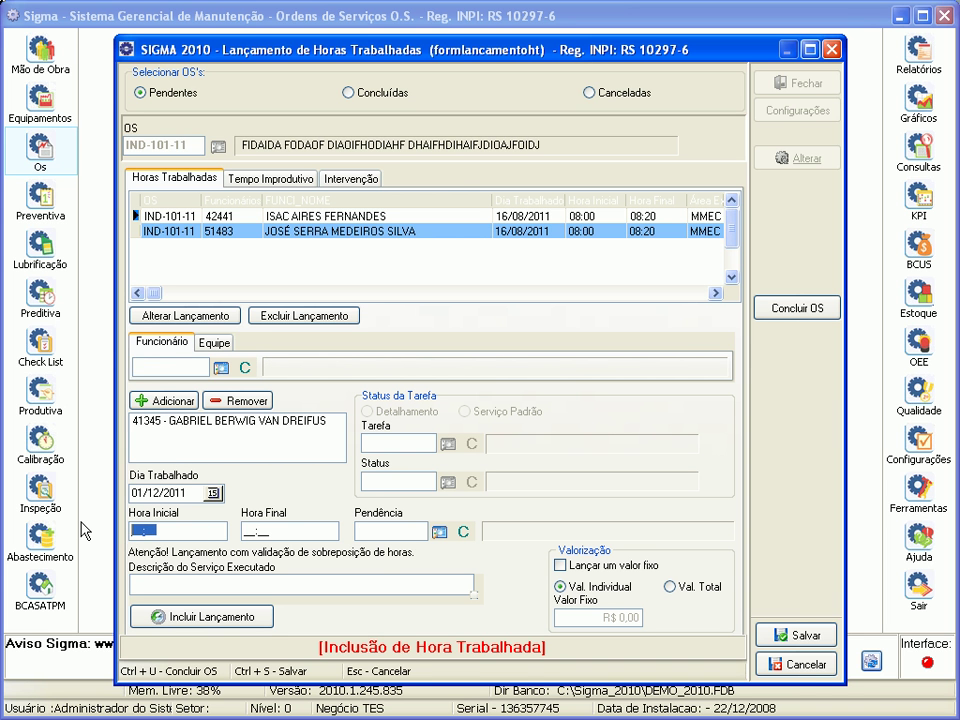
text(08:30)
key(Tab)
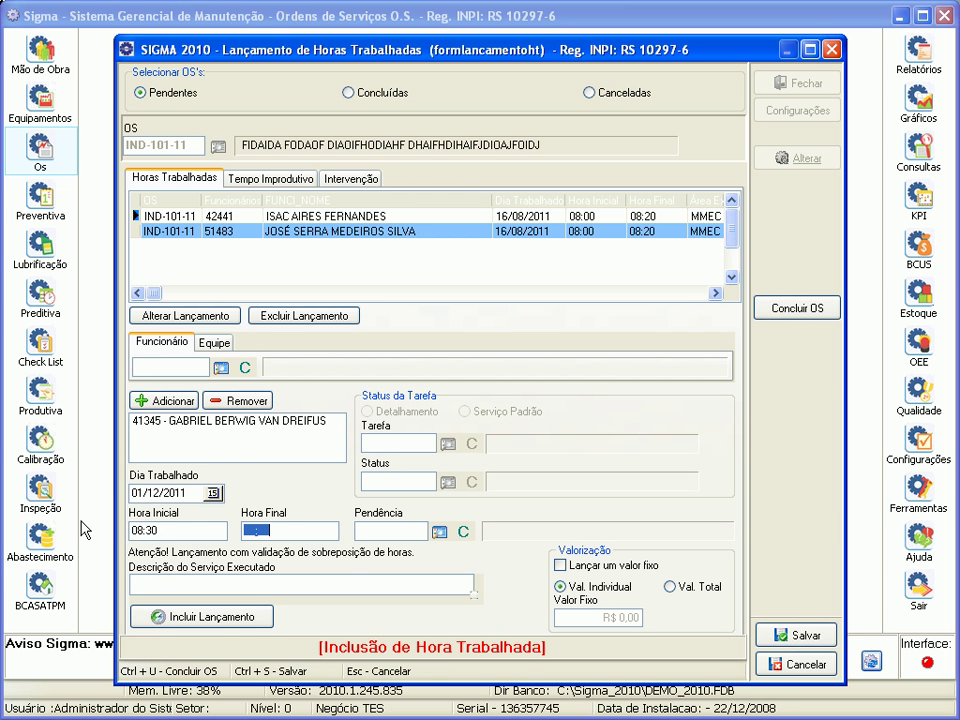
text(0845)
click(184, 587)
text(dfdsafdsa)
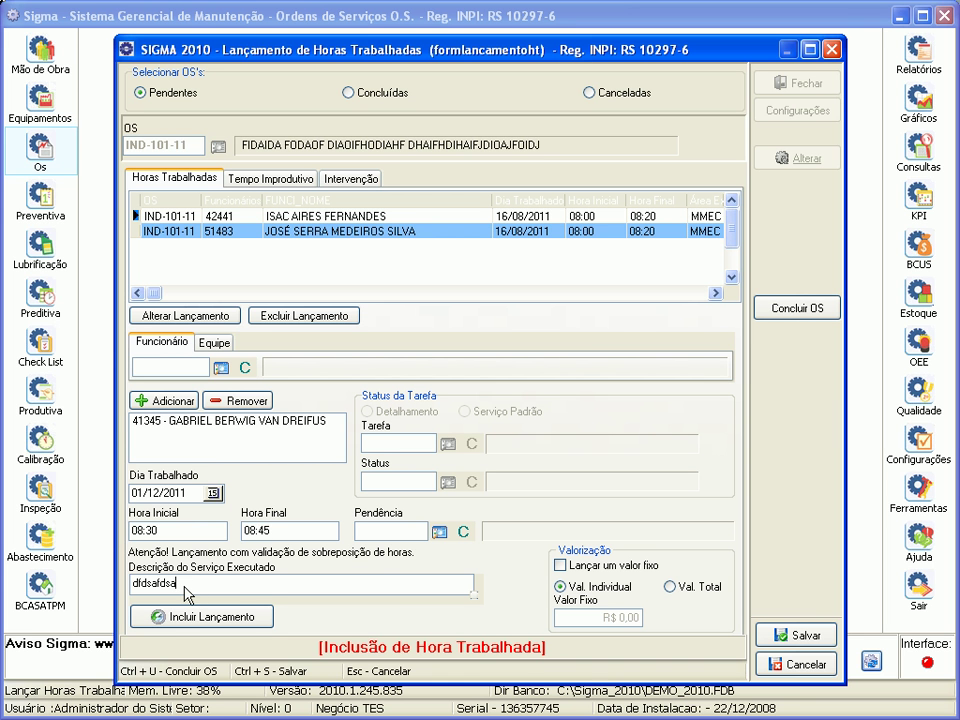
click(197, 615)
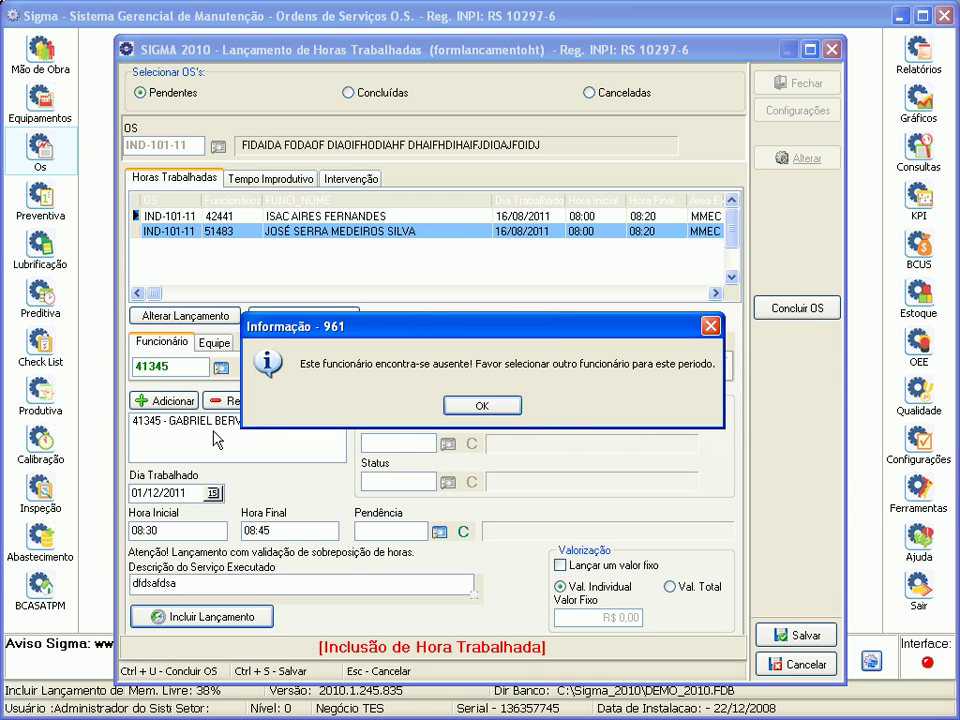
Dismiss the message, cancel the worked hours entry and close its form
click(482, 405)
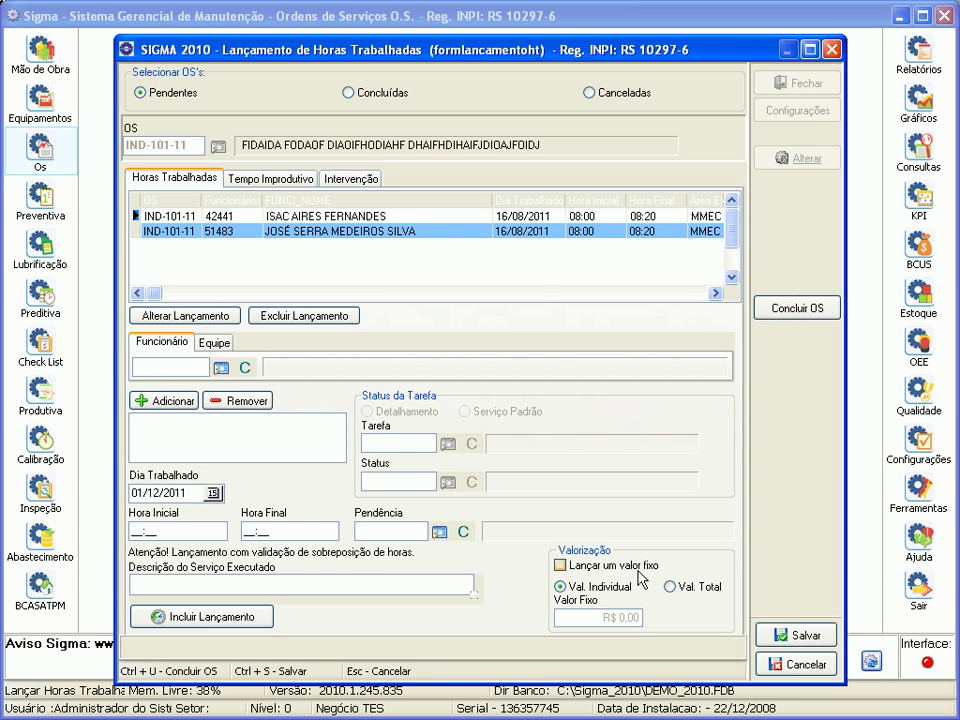
click(813, 667)
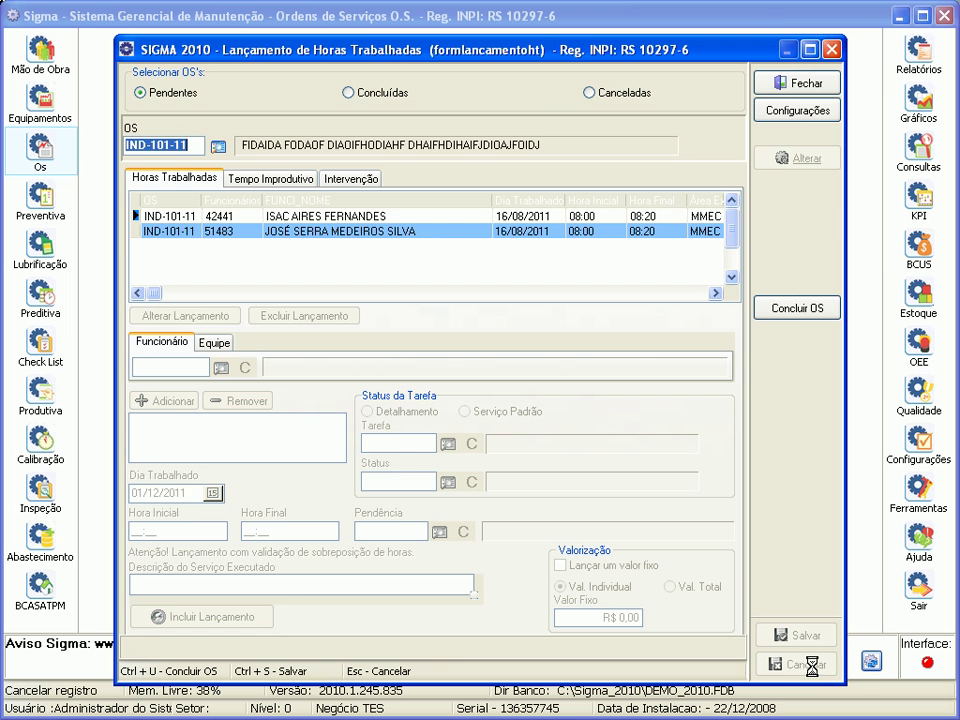
click(805, 86)
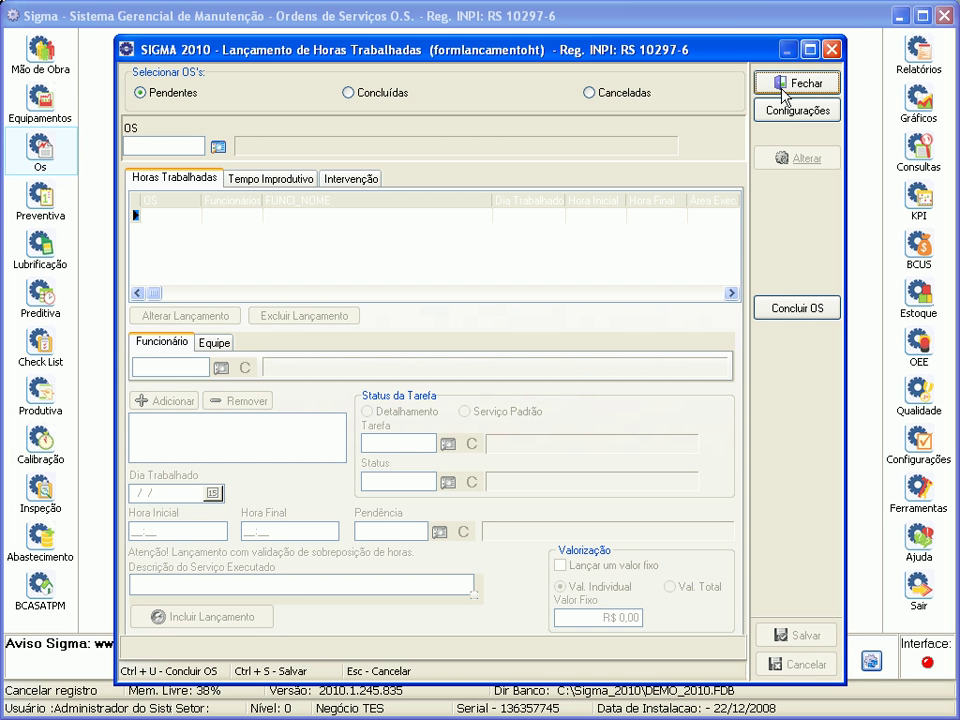
click(765, 90)
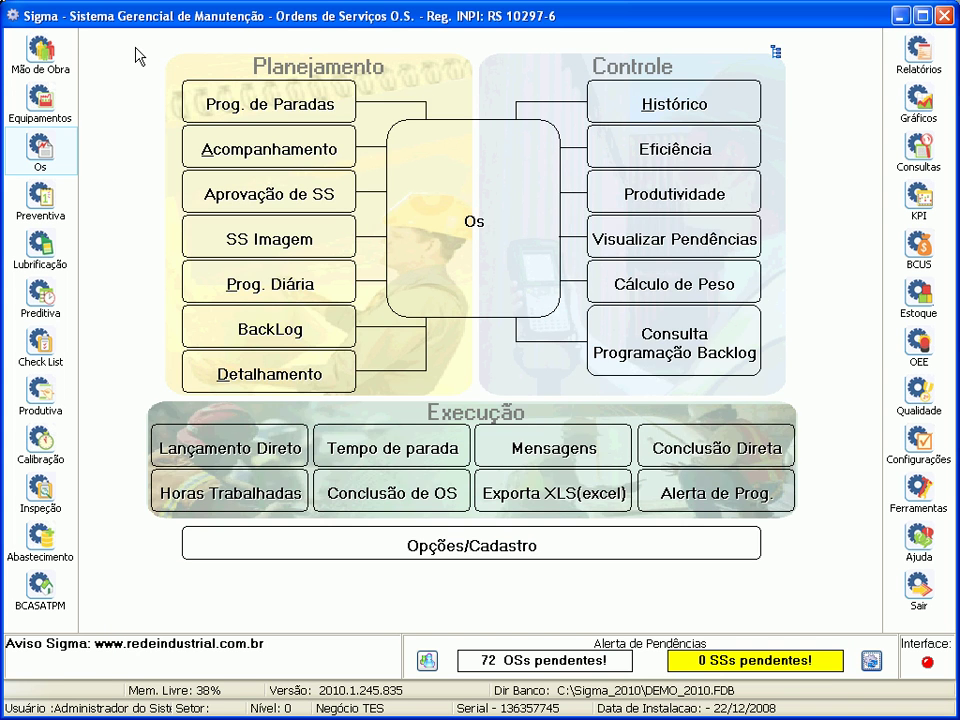
View the list of registered tools in the labour module's Ferramentas register, then close it
click(48, 58)
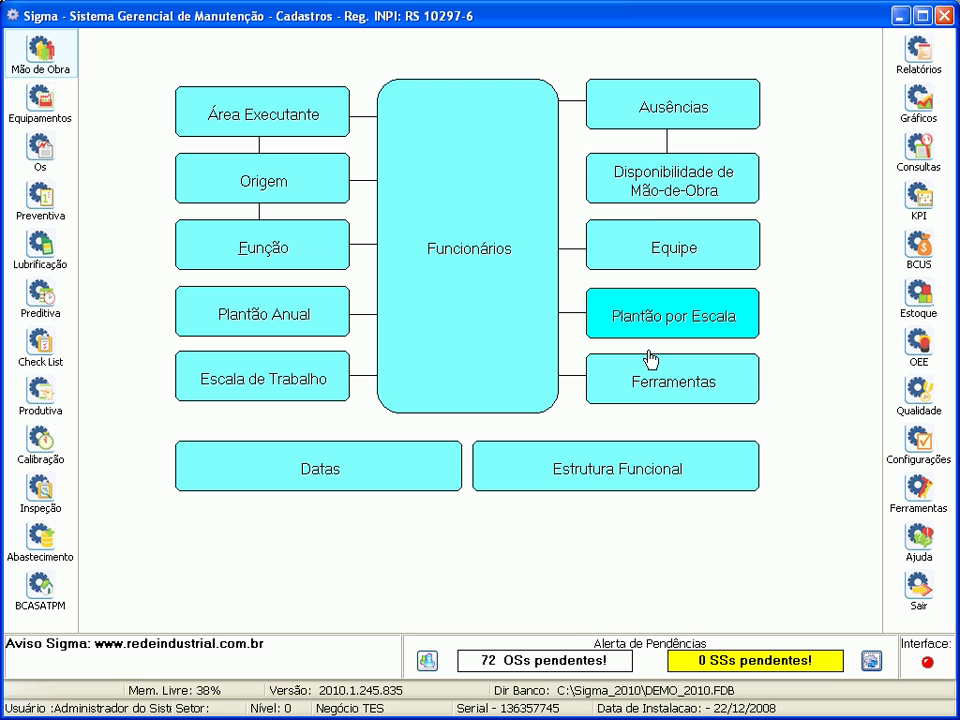
click(702, 386)
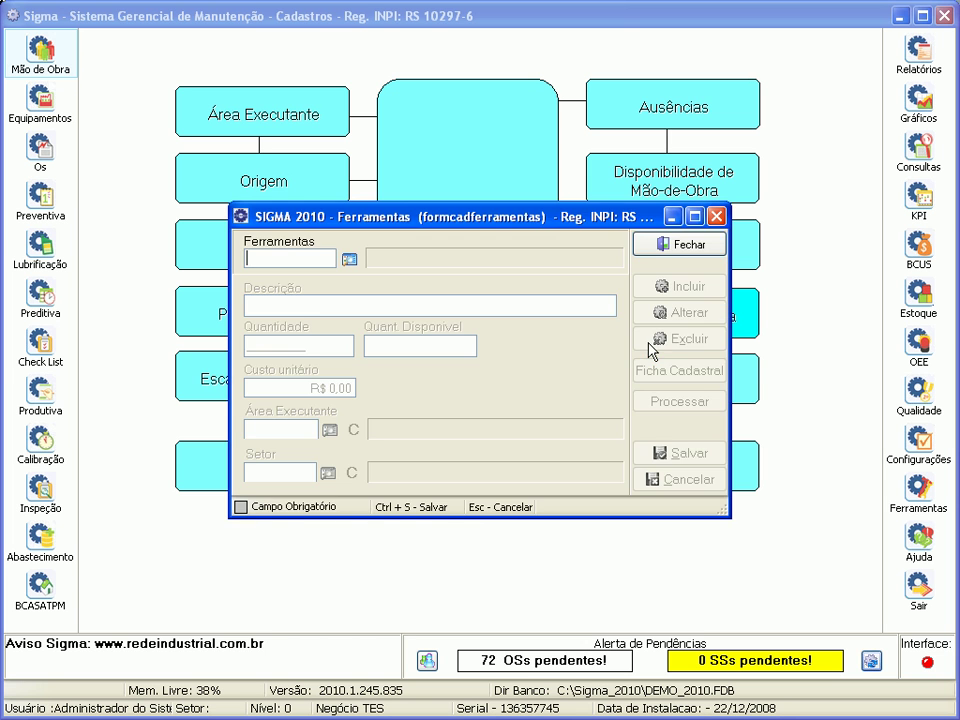
click(350, 261)
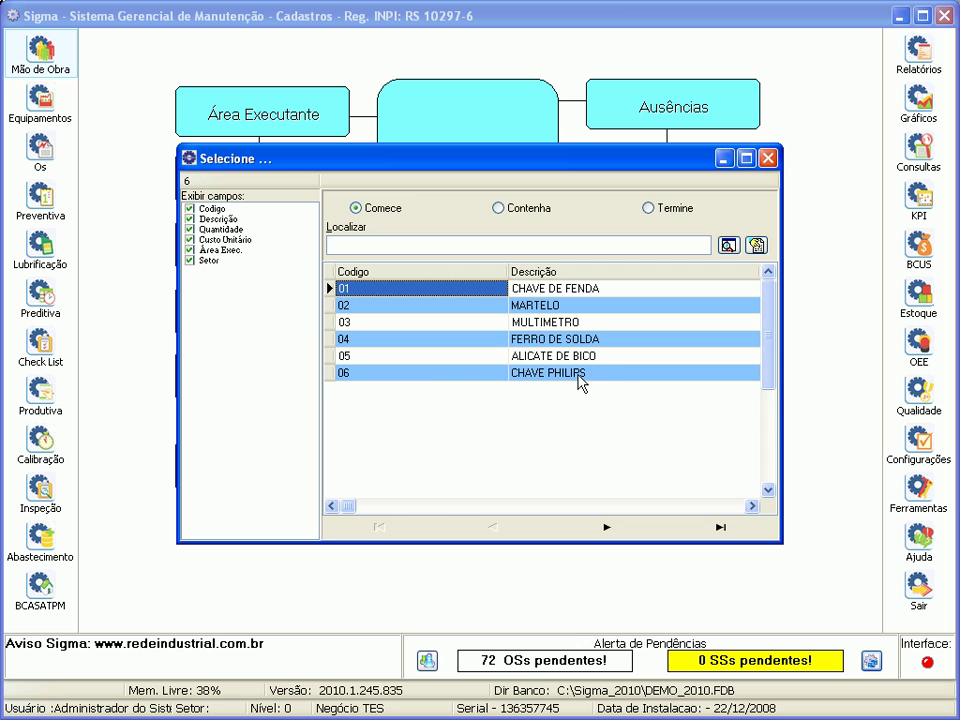
click(767, 159)
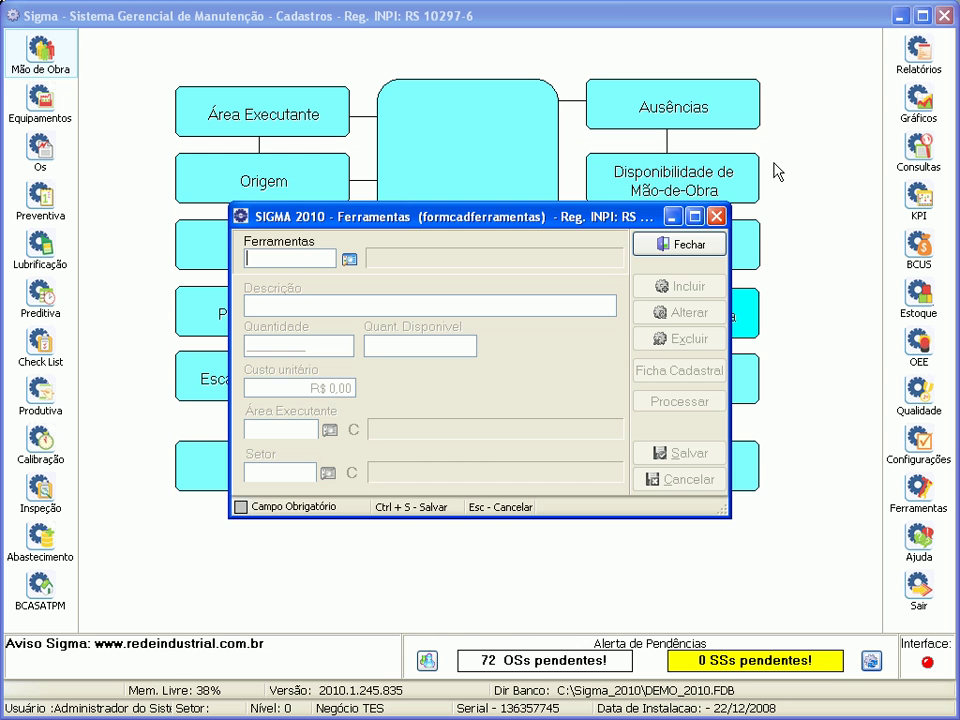
click(697, 250)
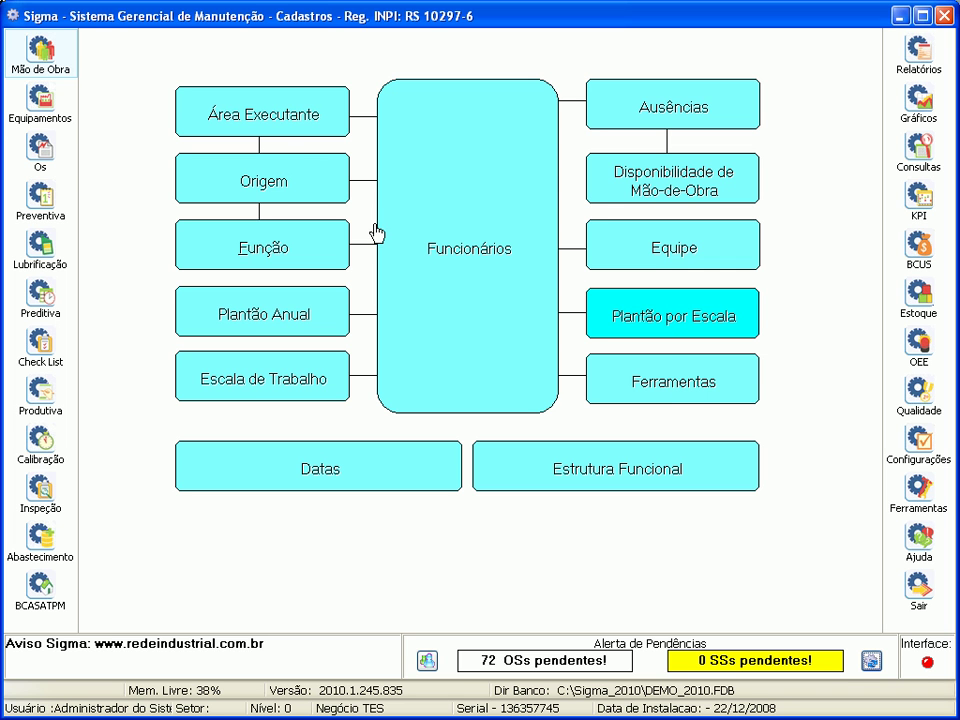
Open the first pending service order, described as "ENTUPIDO", in the Os module's service order register
click(42, 150)
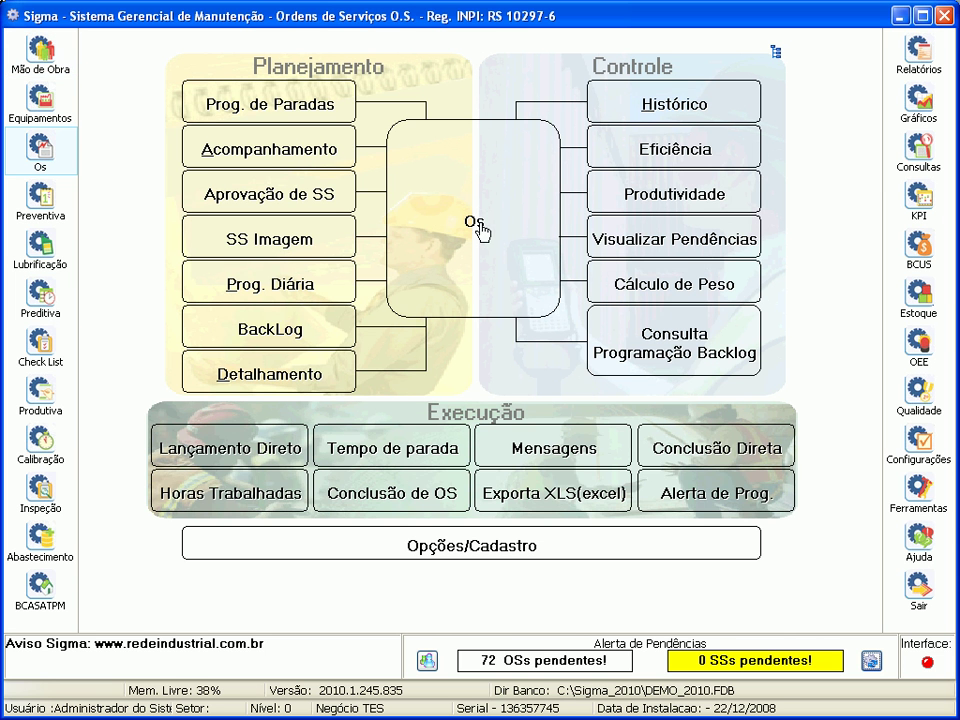
click(466, 320)
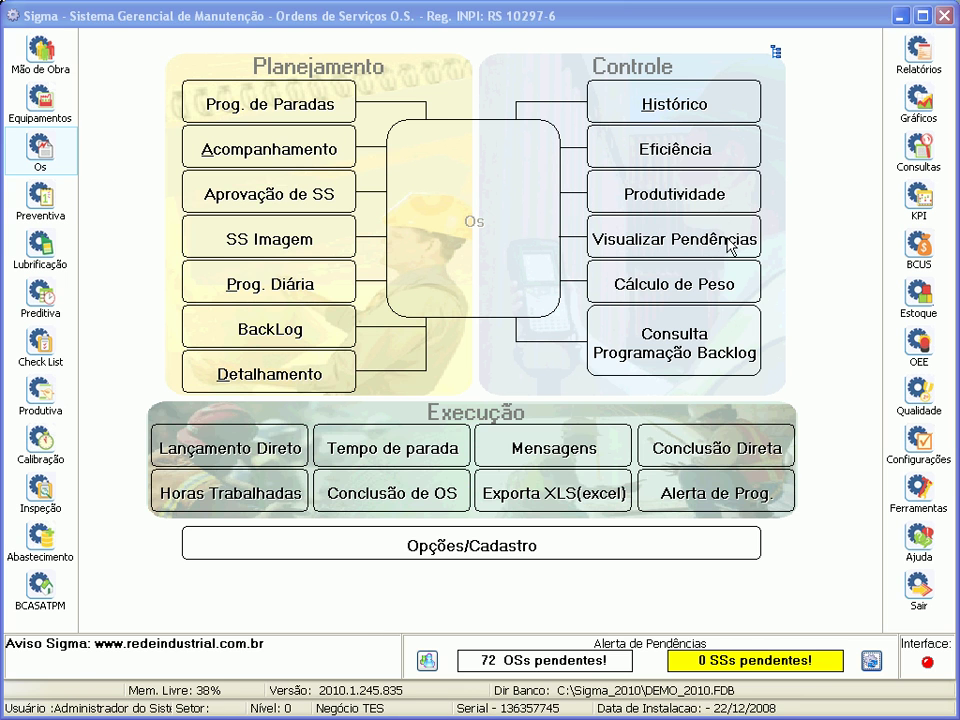
click(770, 240)
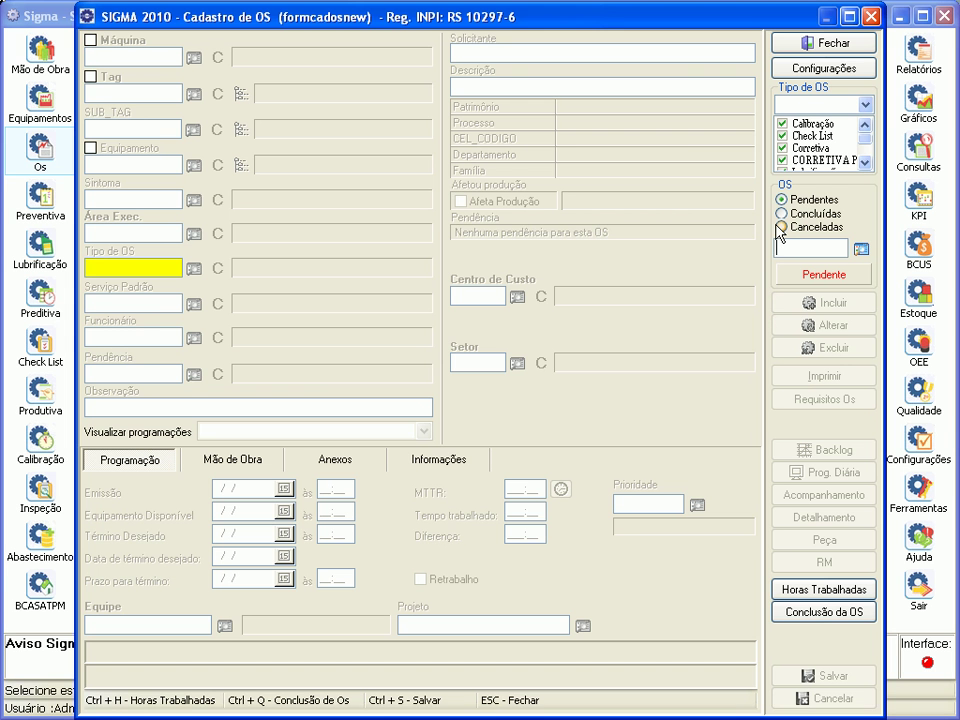
click(860, 249)
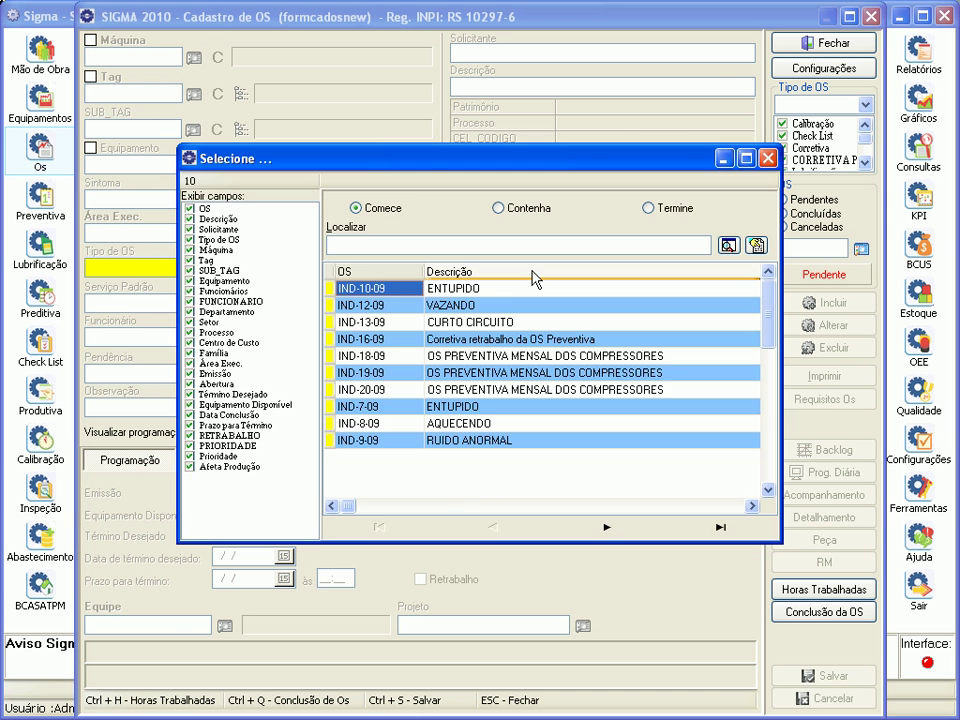
double_click(386, 289)
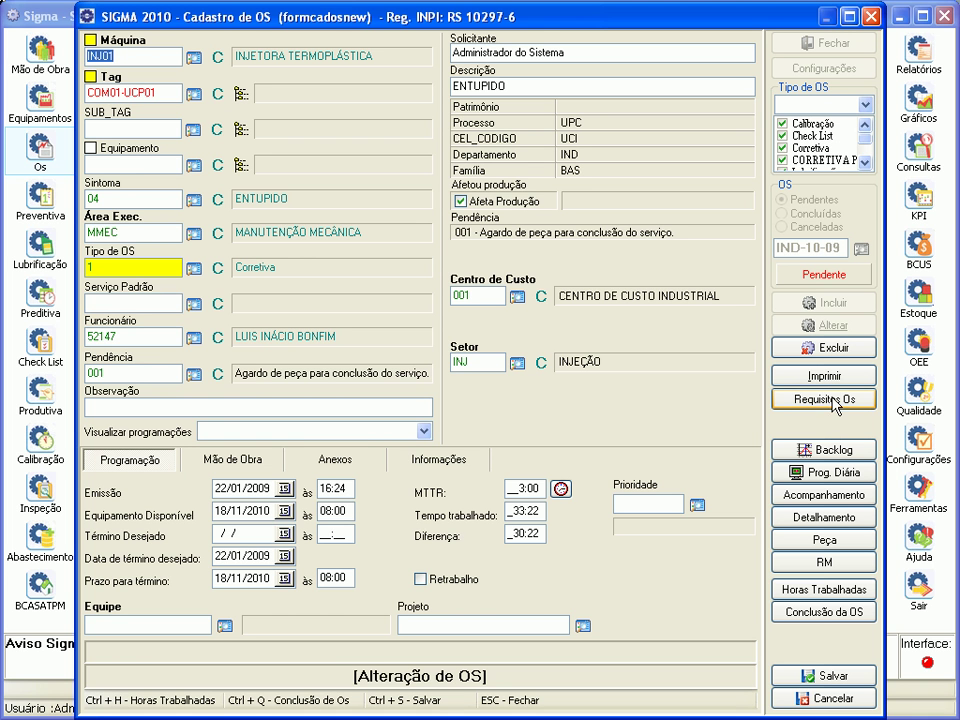
View the service order's requirements and the list of tools available for it, then close the requirements form without adding any
click(836, 400)
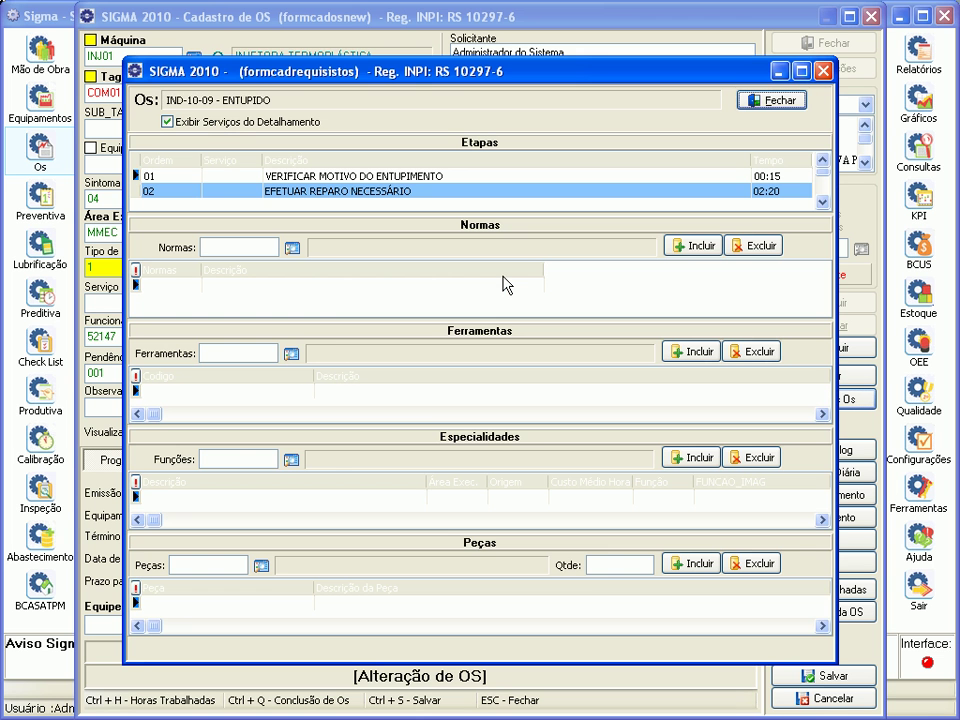
click(293, 353)
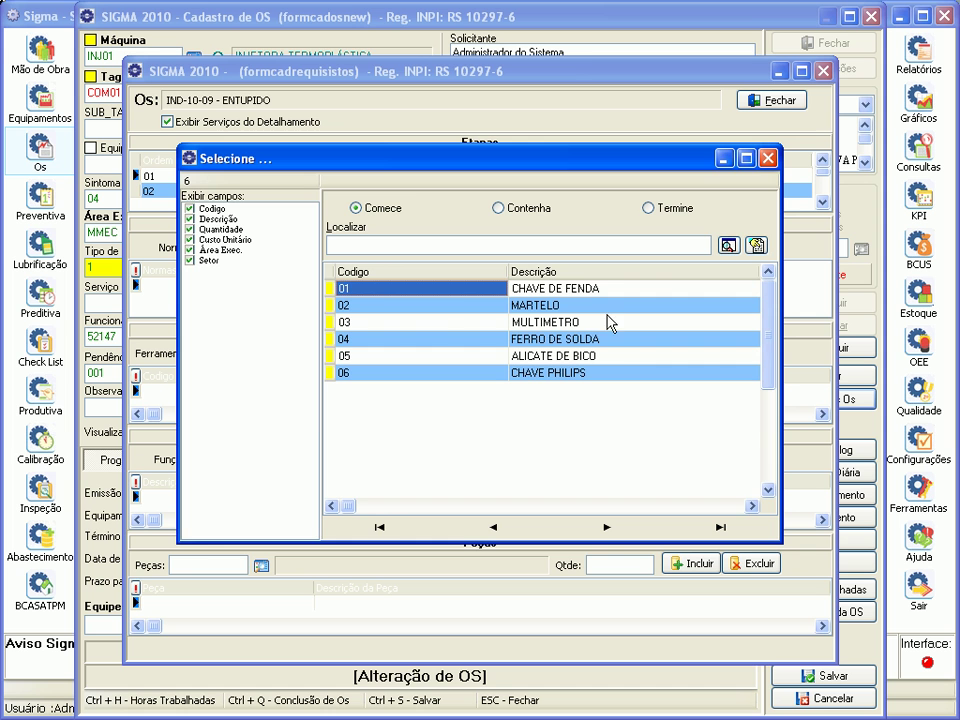
click(768, 159)
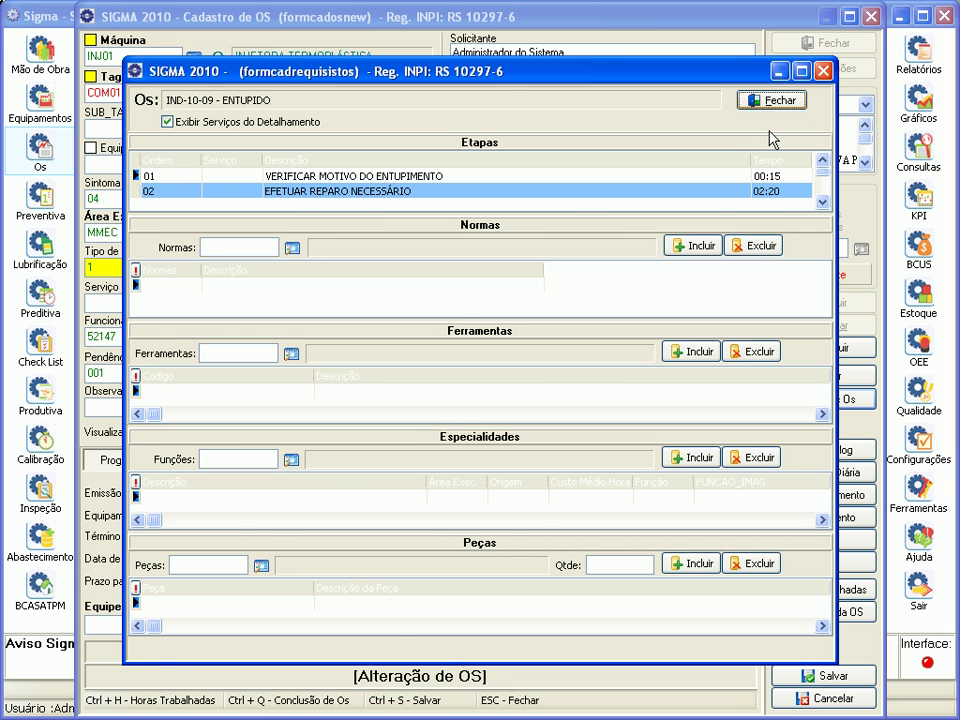
key(Escape)
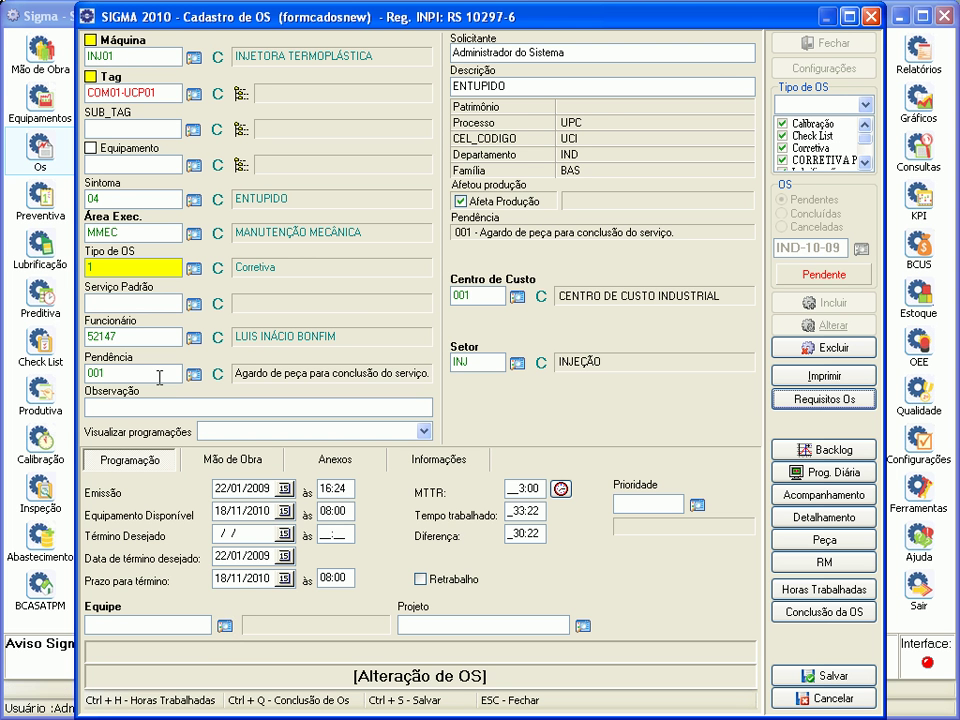
Check the specialty match for the order's Funcionário field, dismiss the message, and cancel and close the service order
click(103, 330)
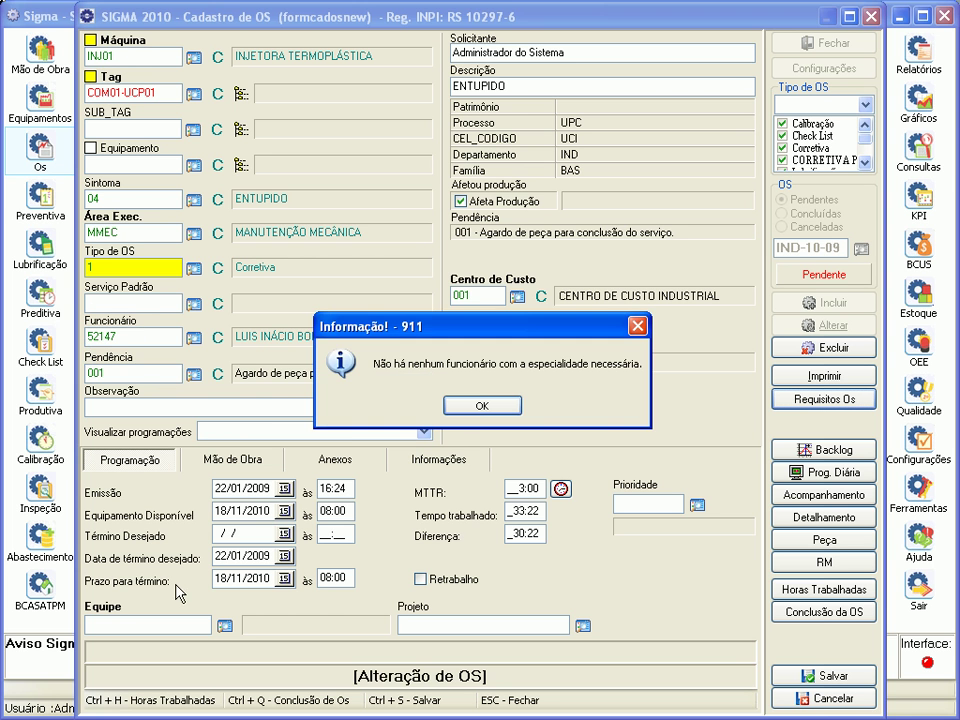
click(482, 406)
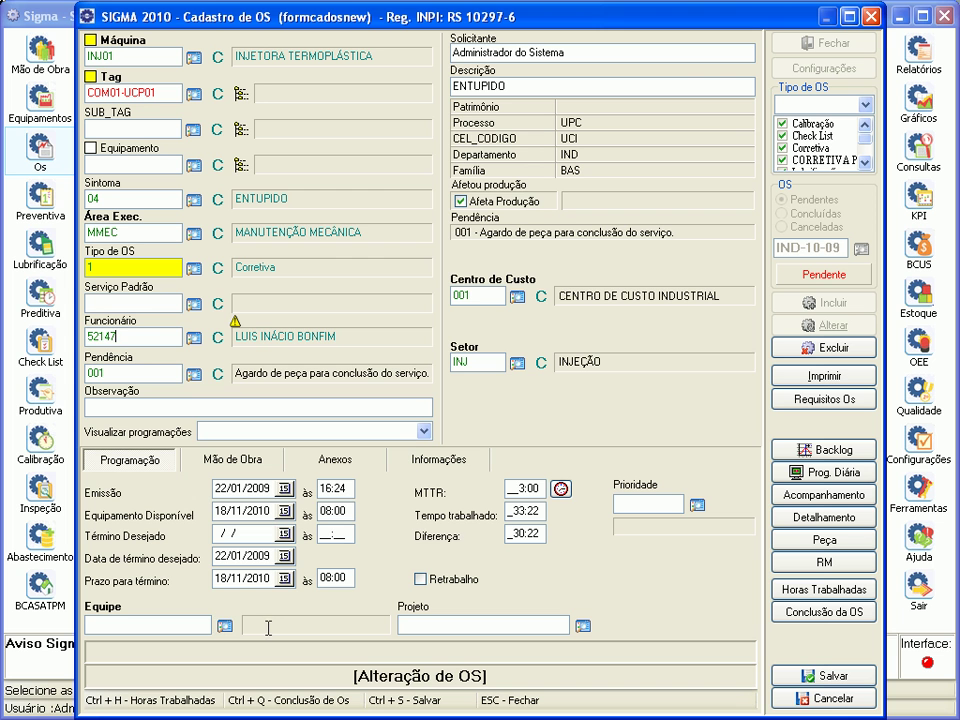
click(822, 702)
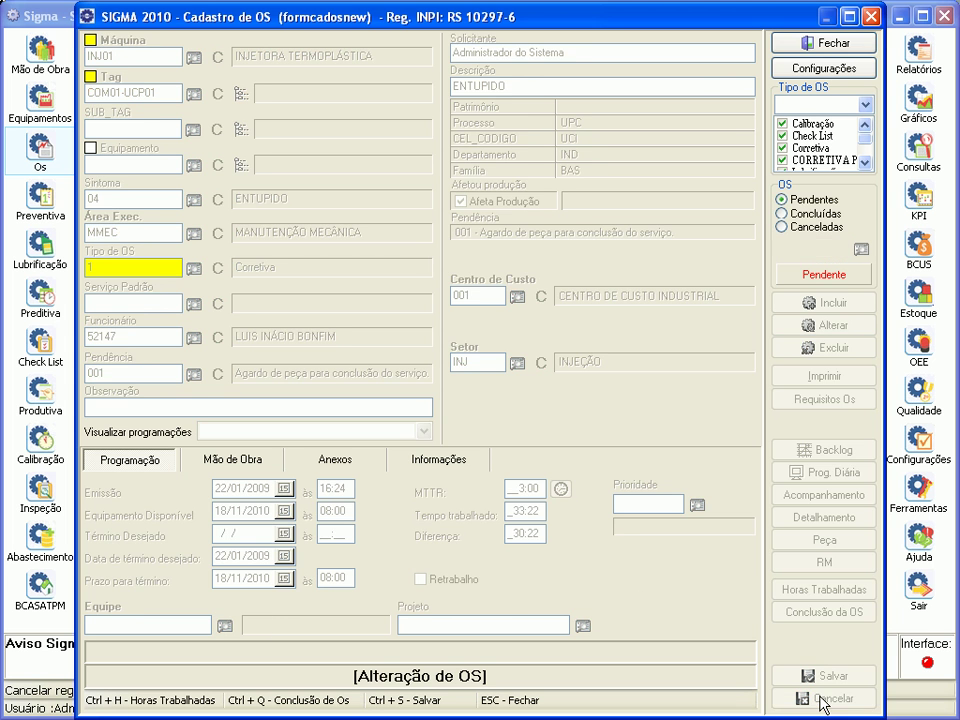
click(832, 43)
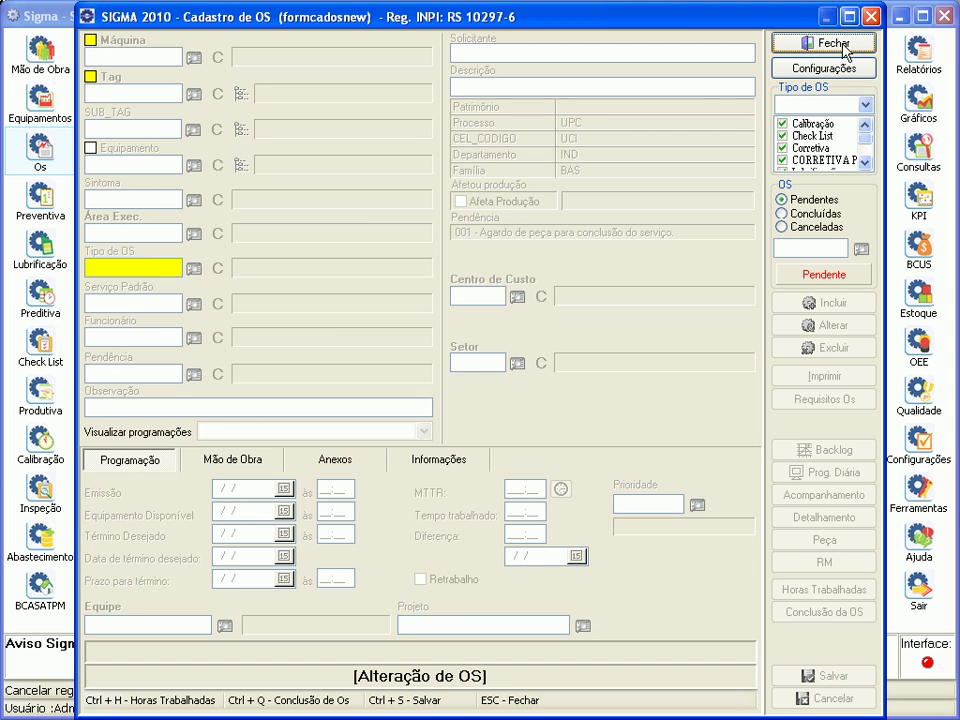
click(864, 44)
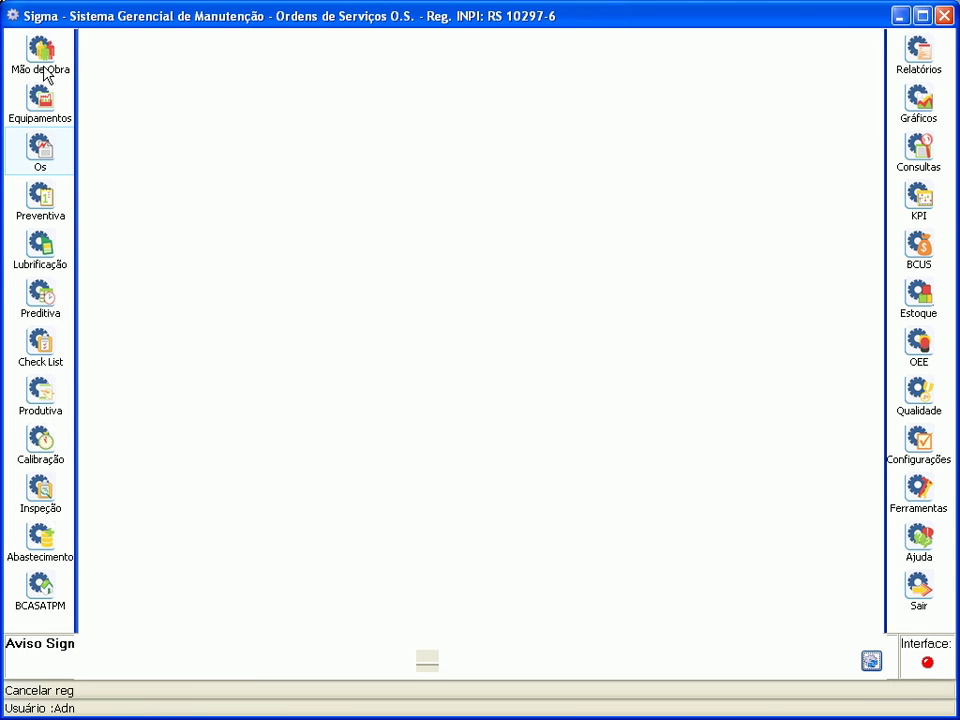
Open team 01, MANUTENÇÃO DAS INJETORAS, for editing in the labour module's Equipe register
click(43, 72)
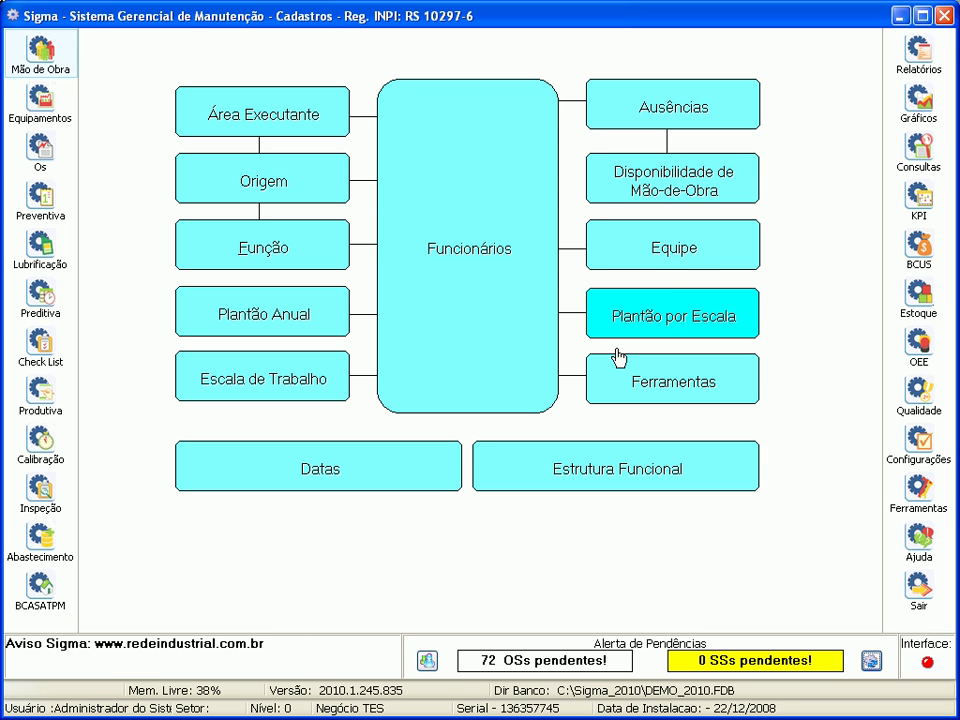
click(686, 253)
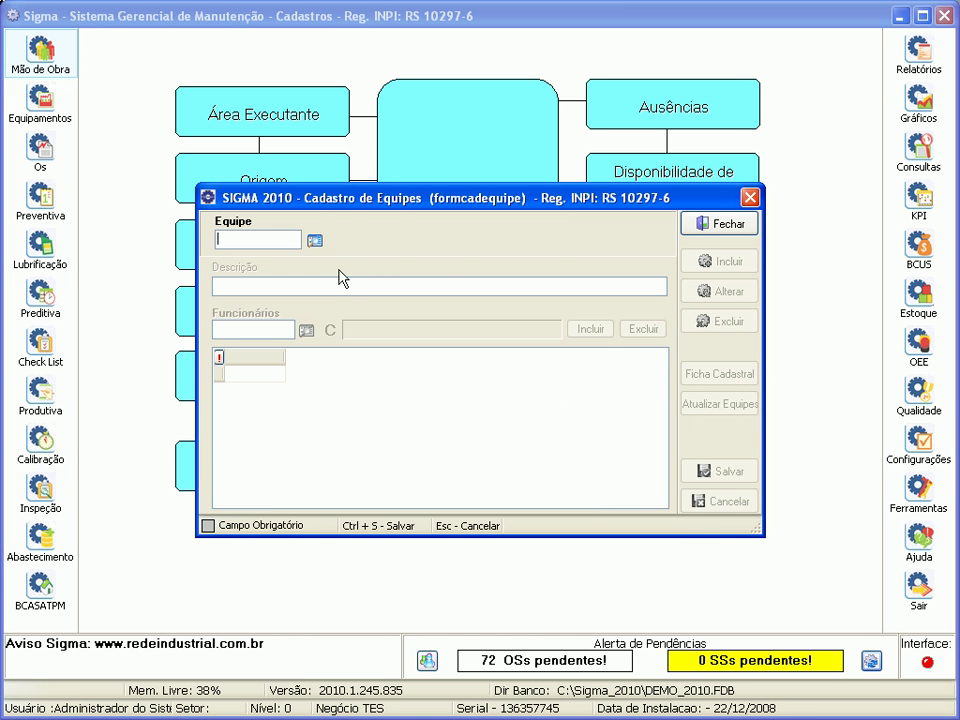
click(318, 244)
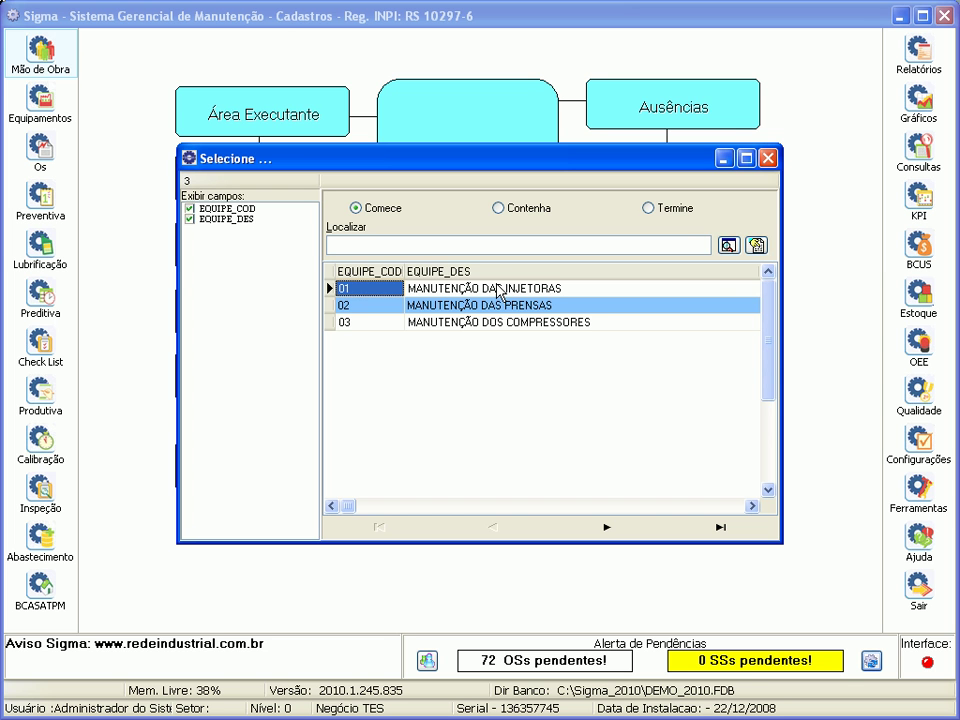
double_click(528, 291)
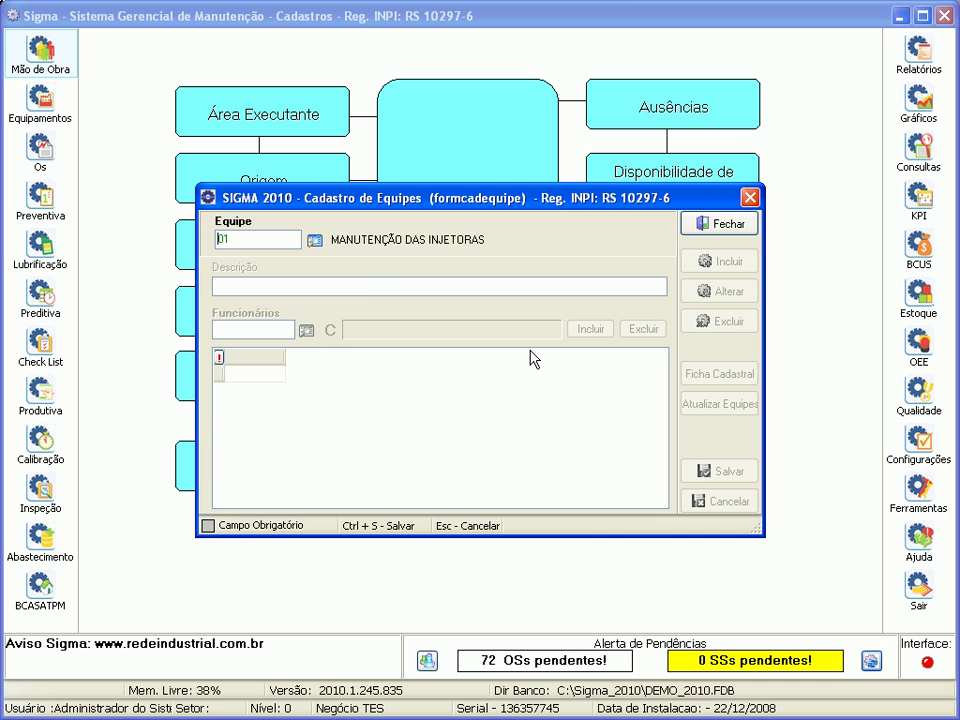
key(Return)
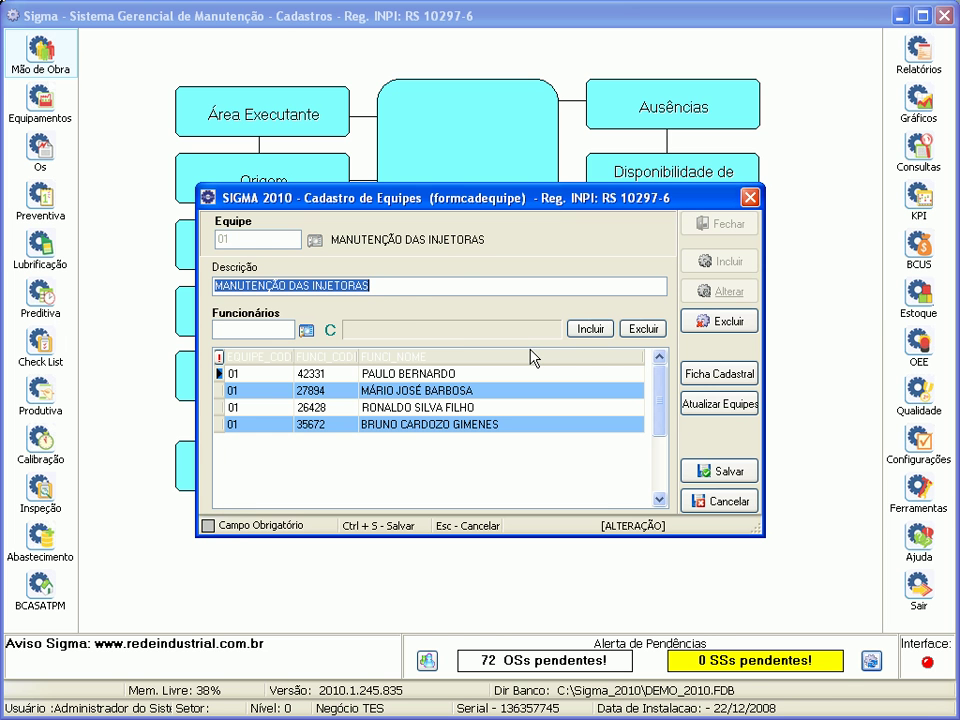
Add the fifth employee in the selection list to the MANUTENÇÃO DAS INJETORAS team
click(387, 288)
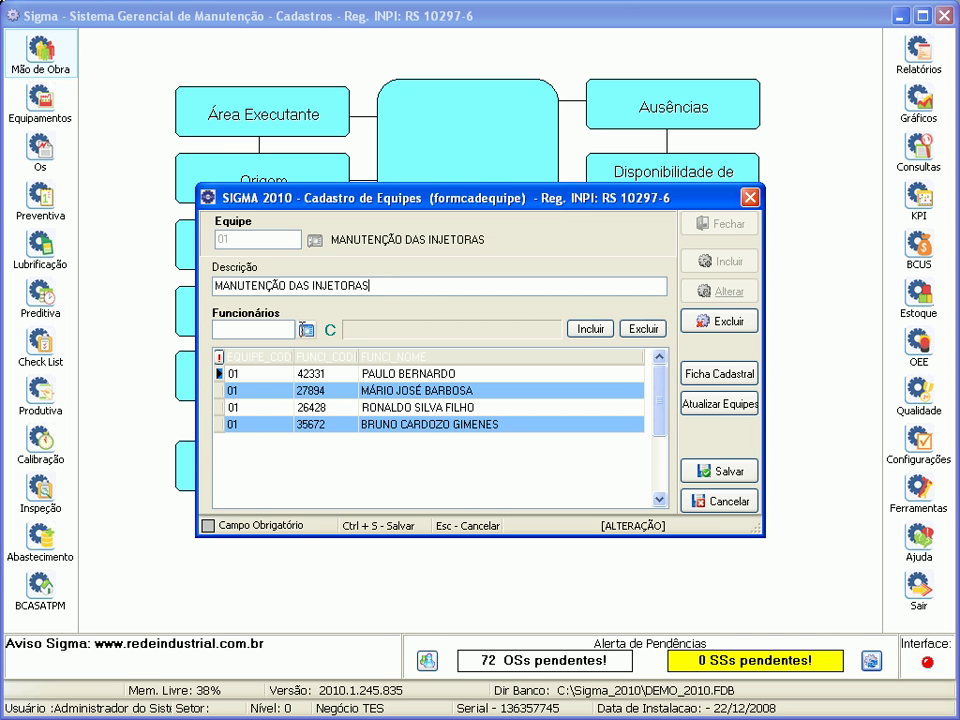
click(306, 330)
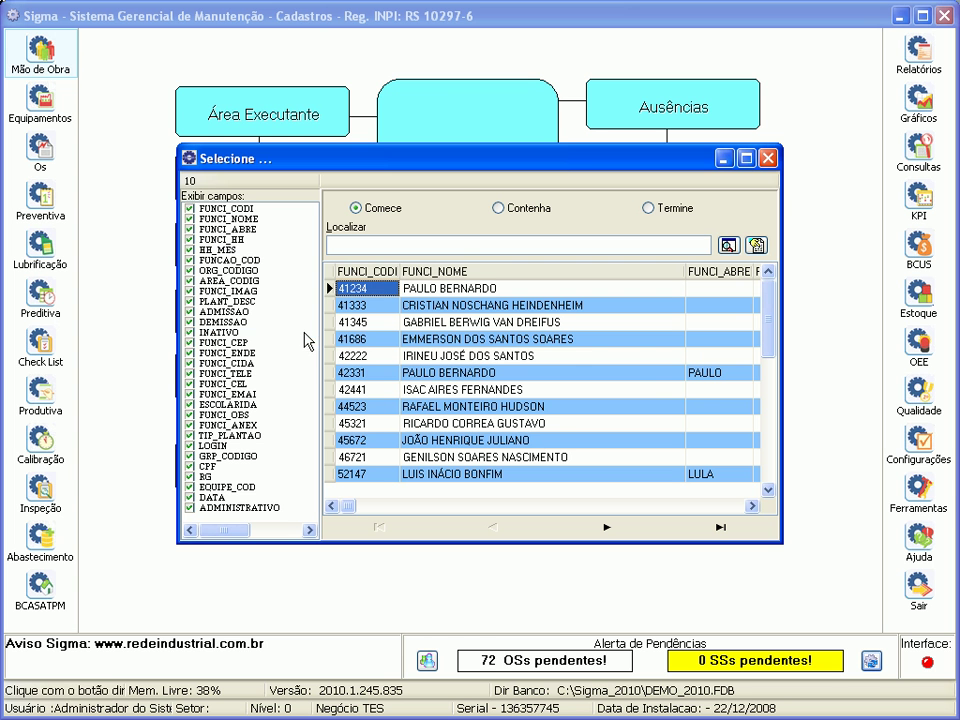
click(434, 362)
double_click(434, 362)
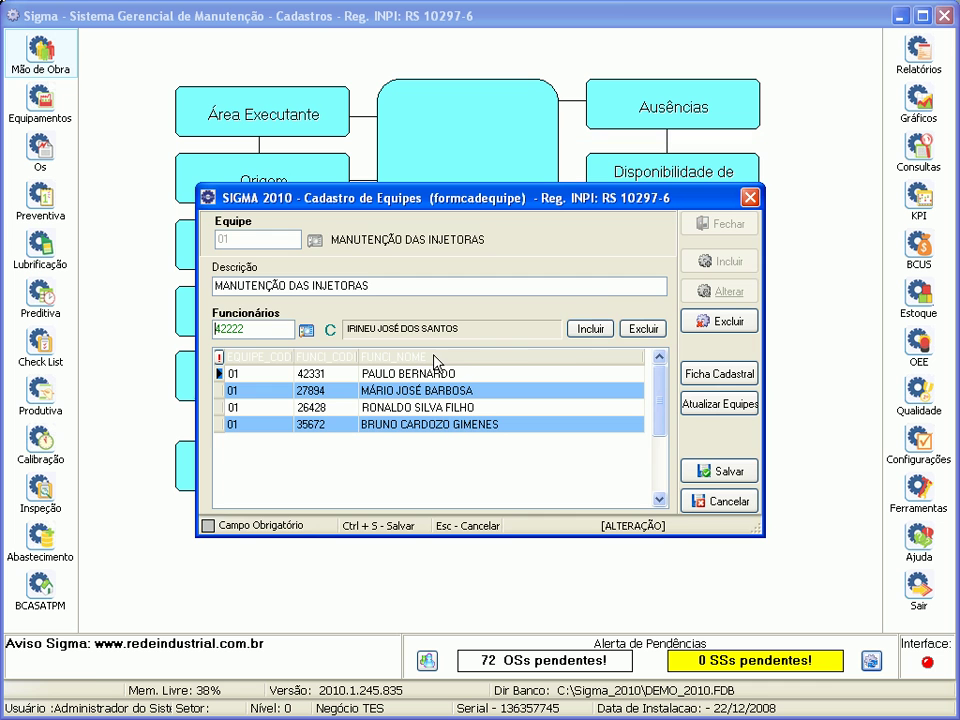
click(589, 330)
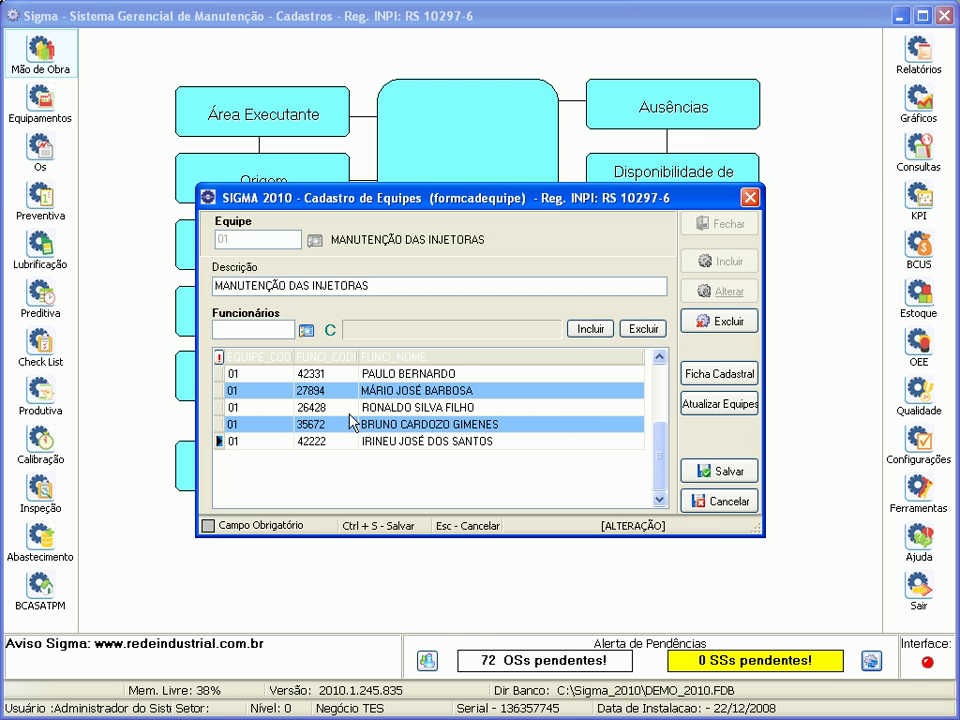
Remove the third listed employee from the team, confirming the deletion, and save and close the team record
click(236, 408)
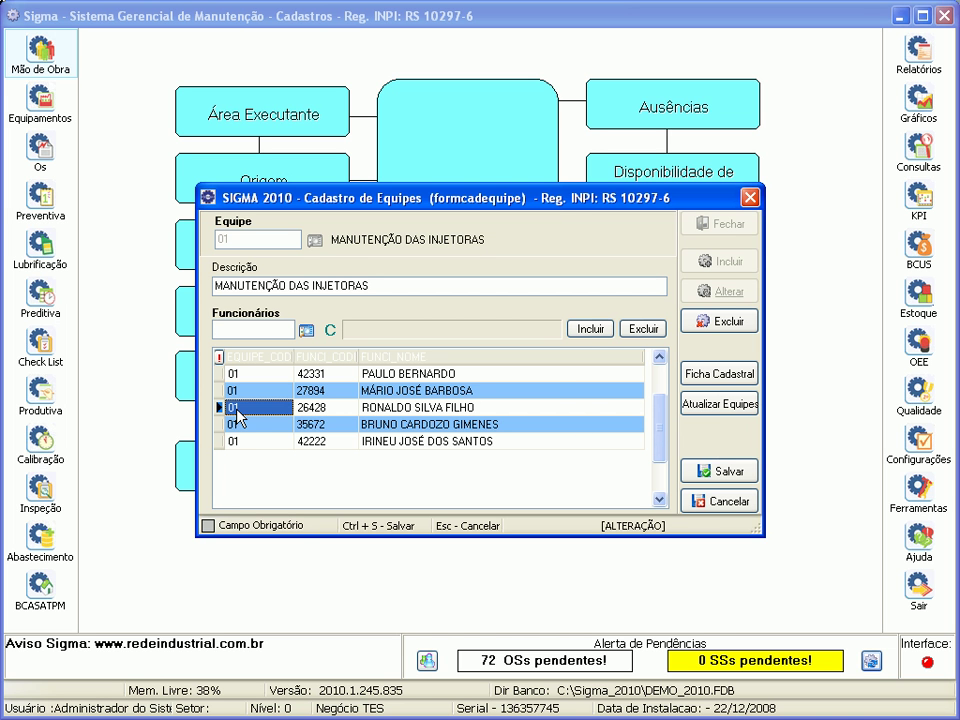
click(643, 329)
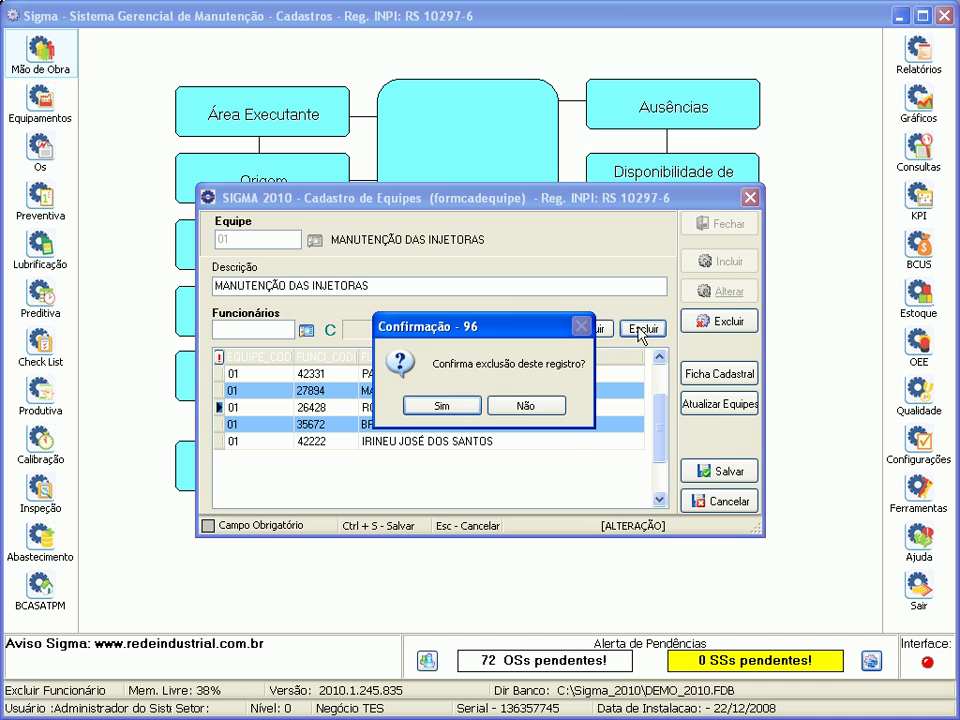
click(456, 410)
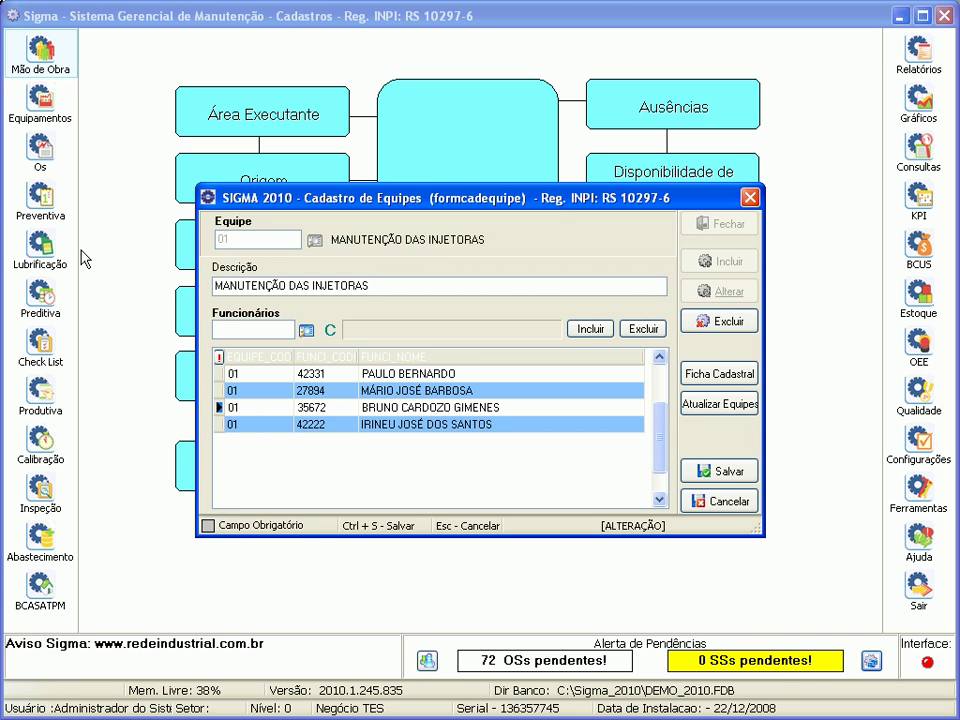
click(727, 471)
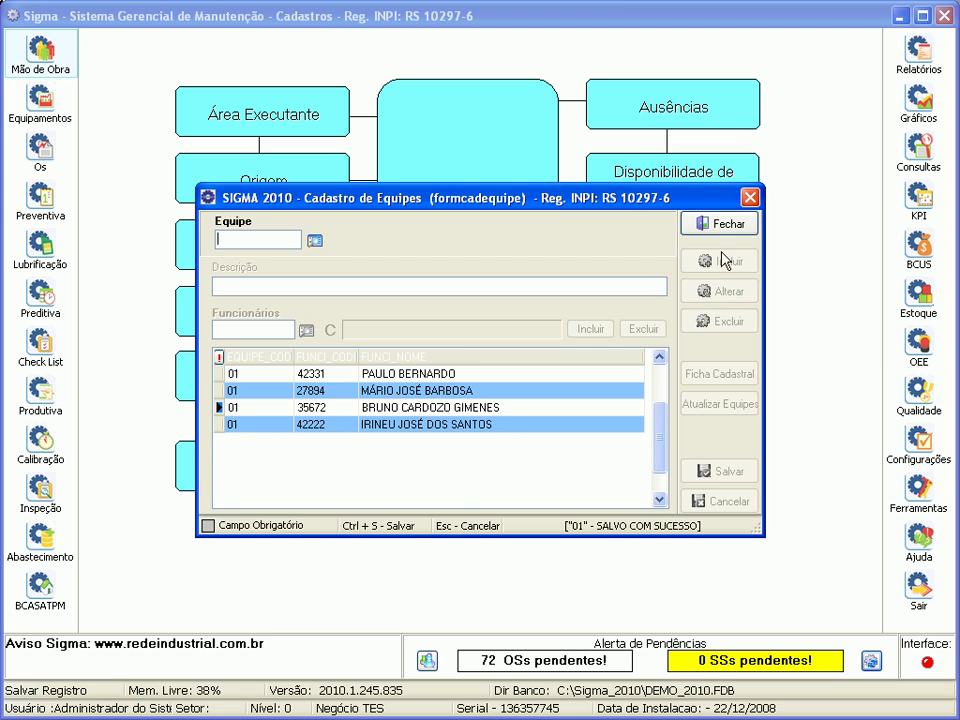
click(733, 224)
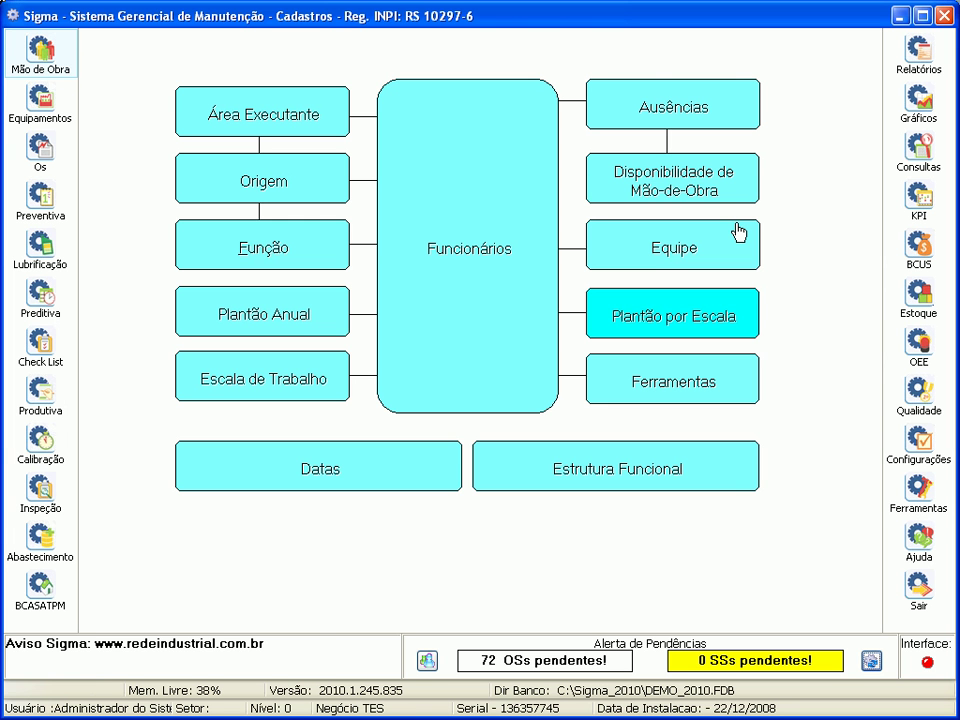